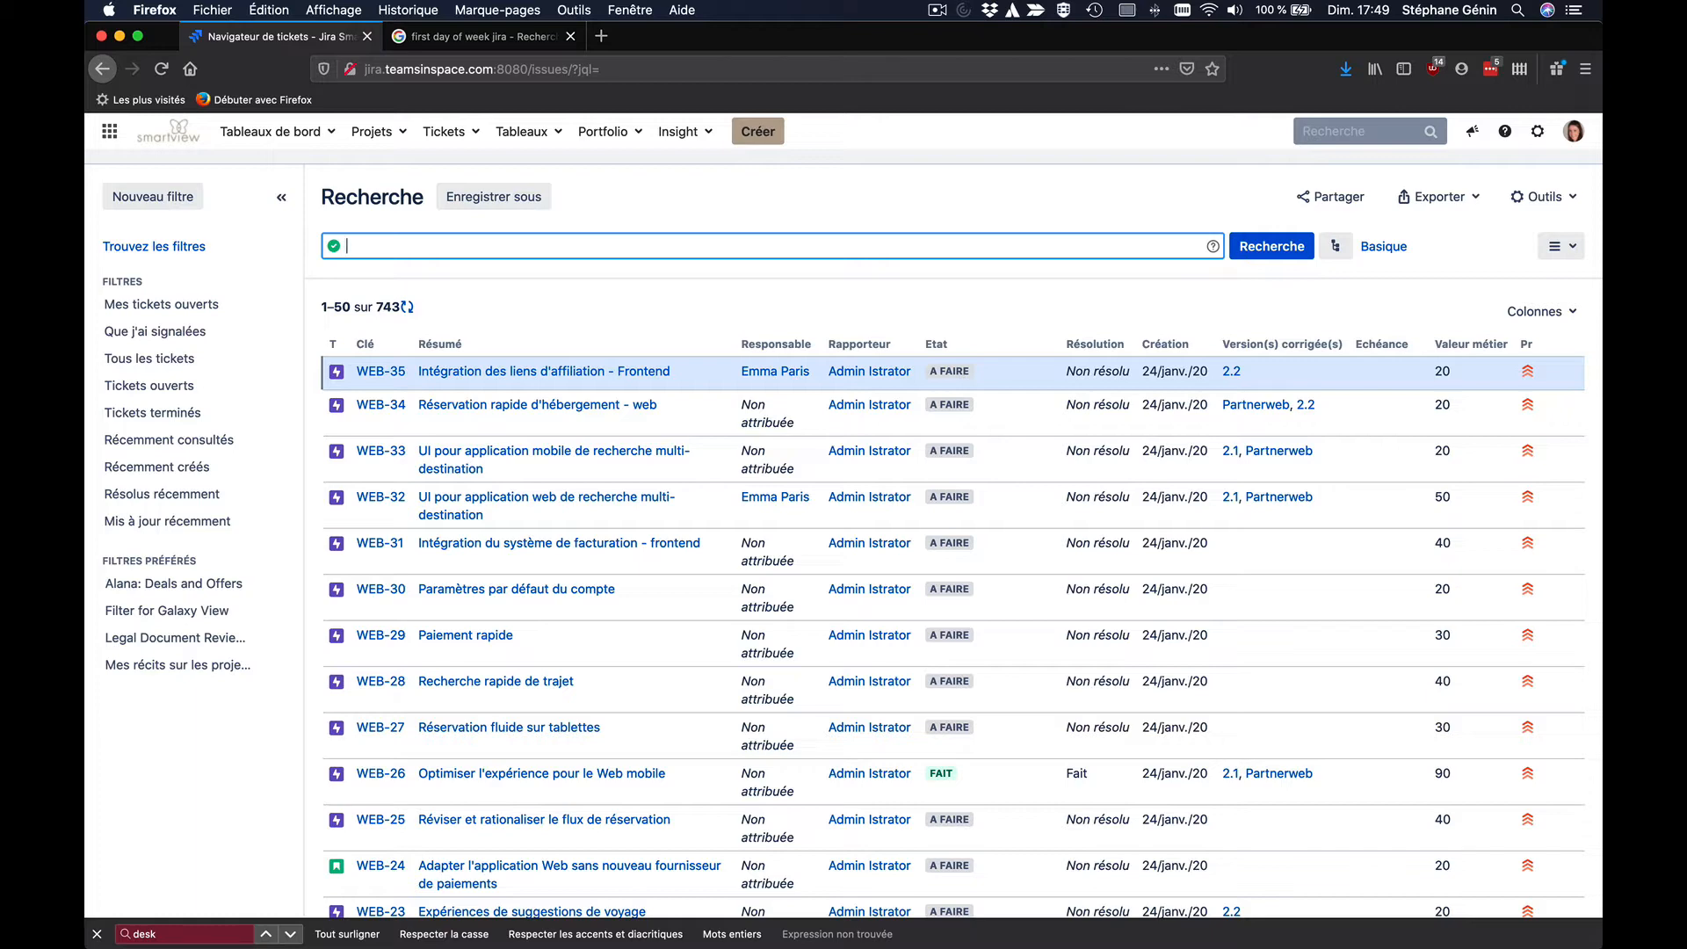
# - Run the JQL search status = "To Do" and project in ("Teams in Space", "Team Travel Web", Platform)
pyautogui.write('status')
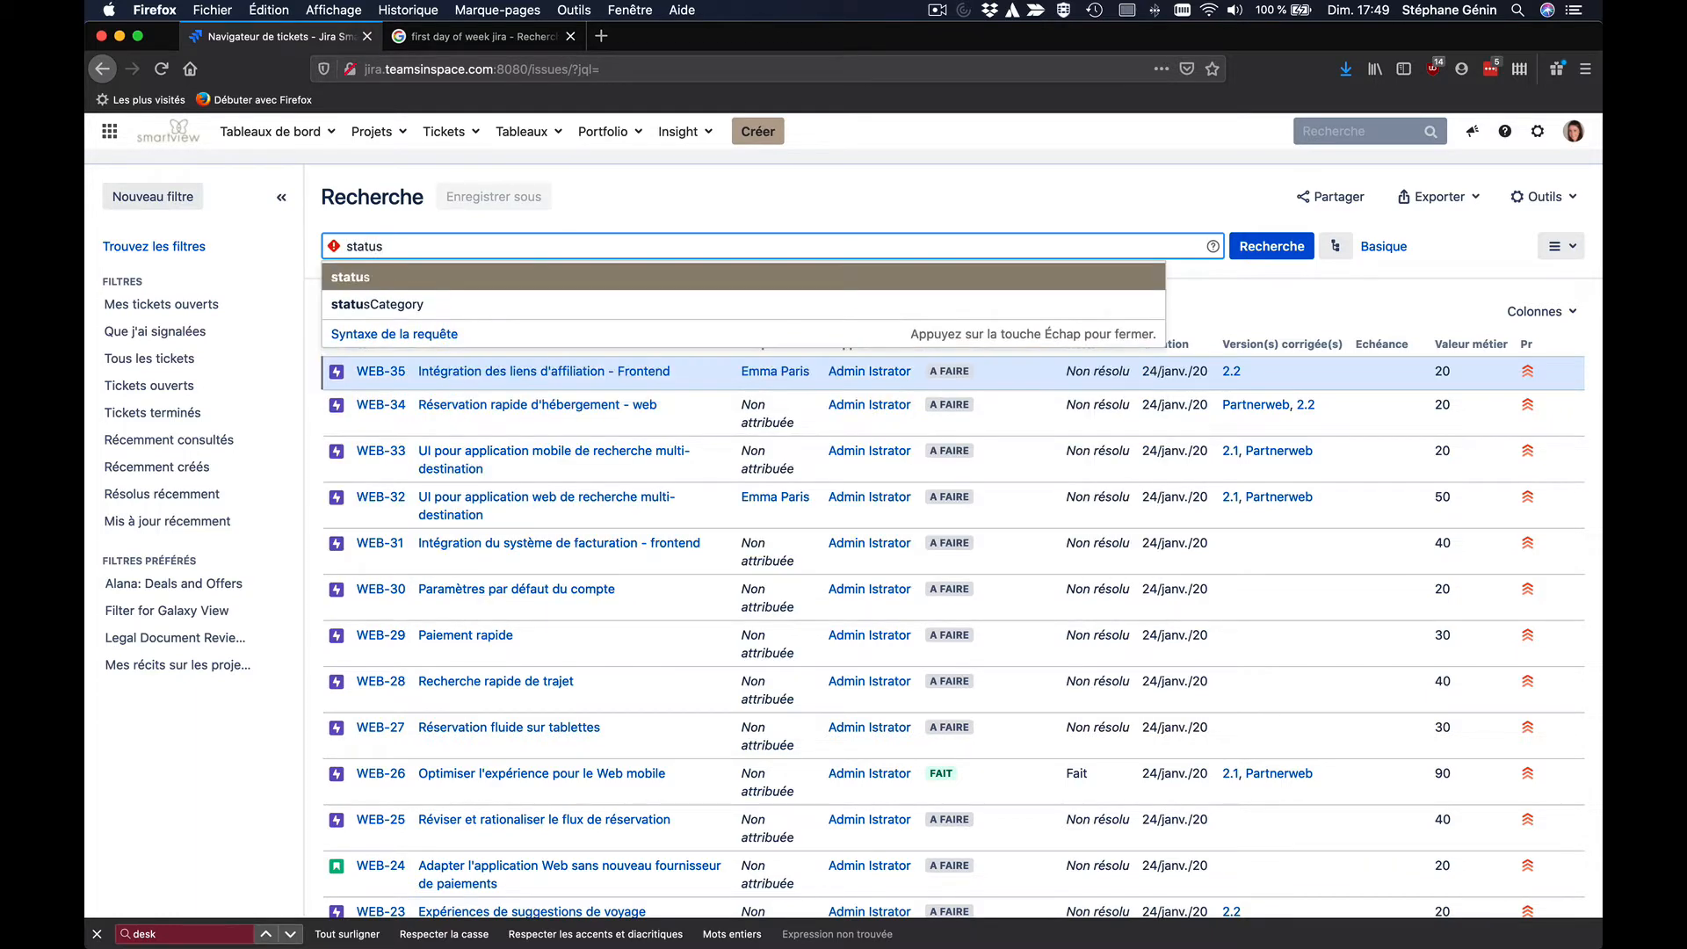
pyautogui.write(' = To')
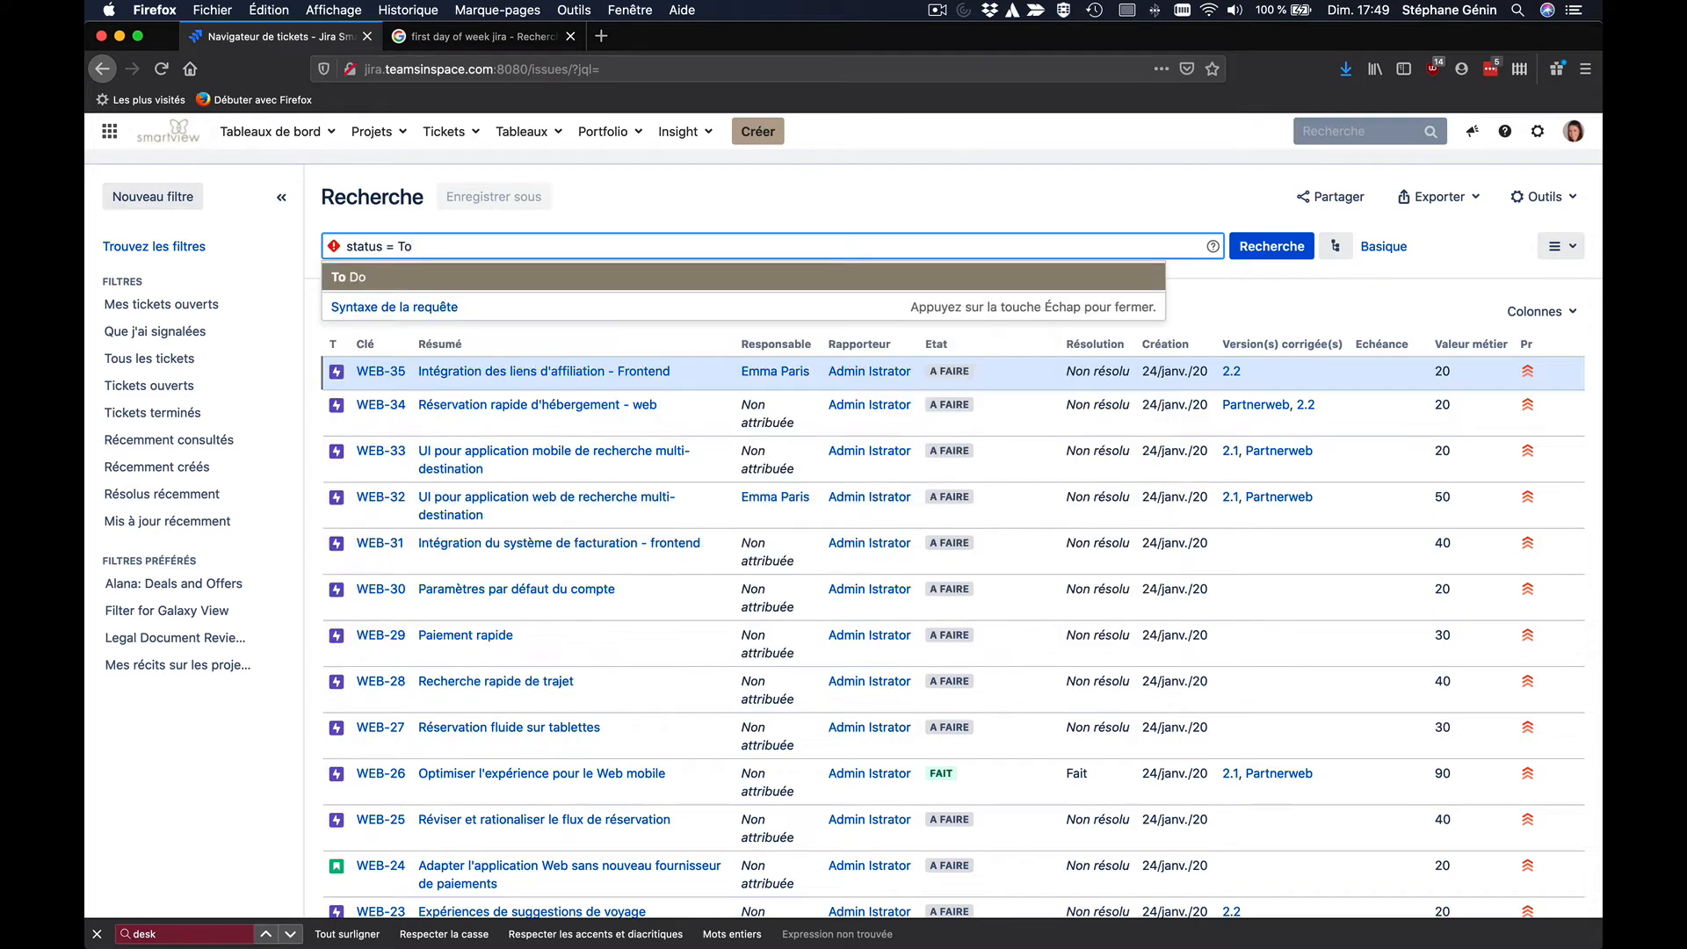
pyautogui.press('Return')
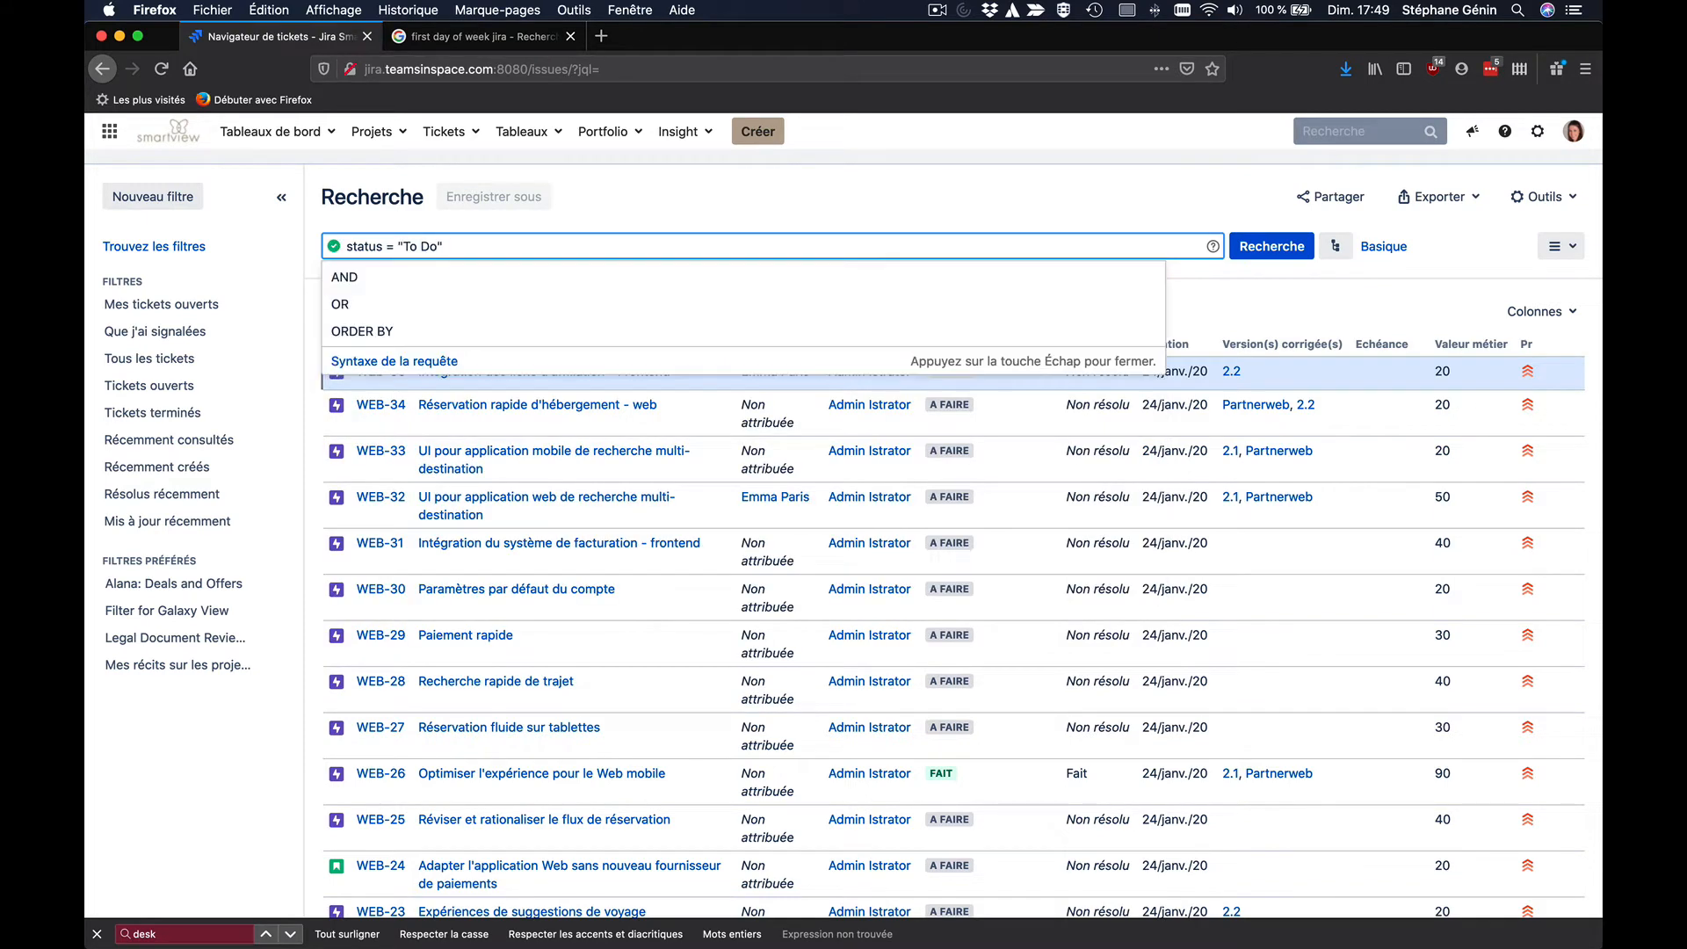
pyautogui.write('and ')
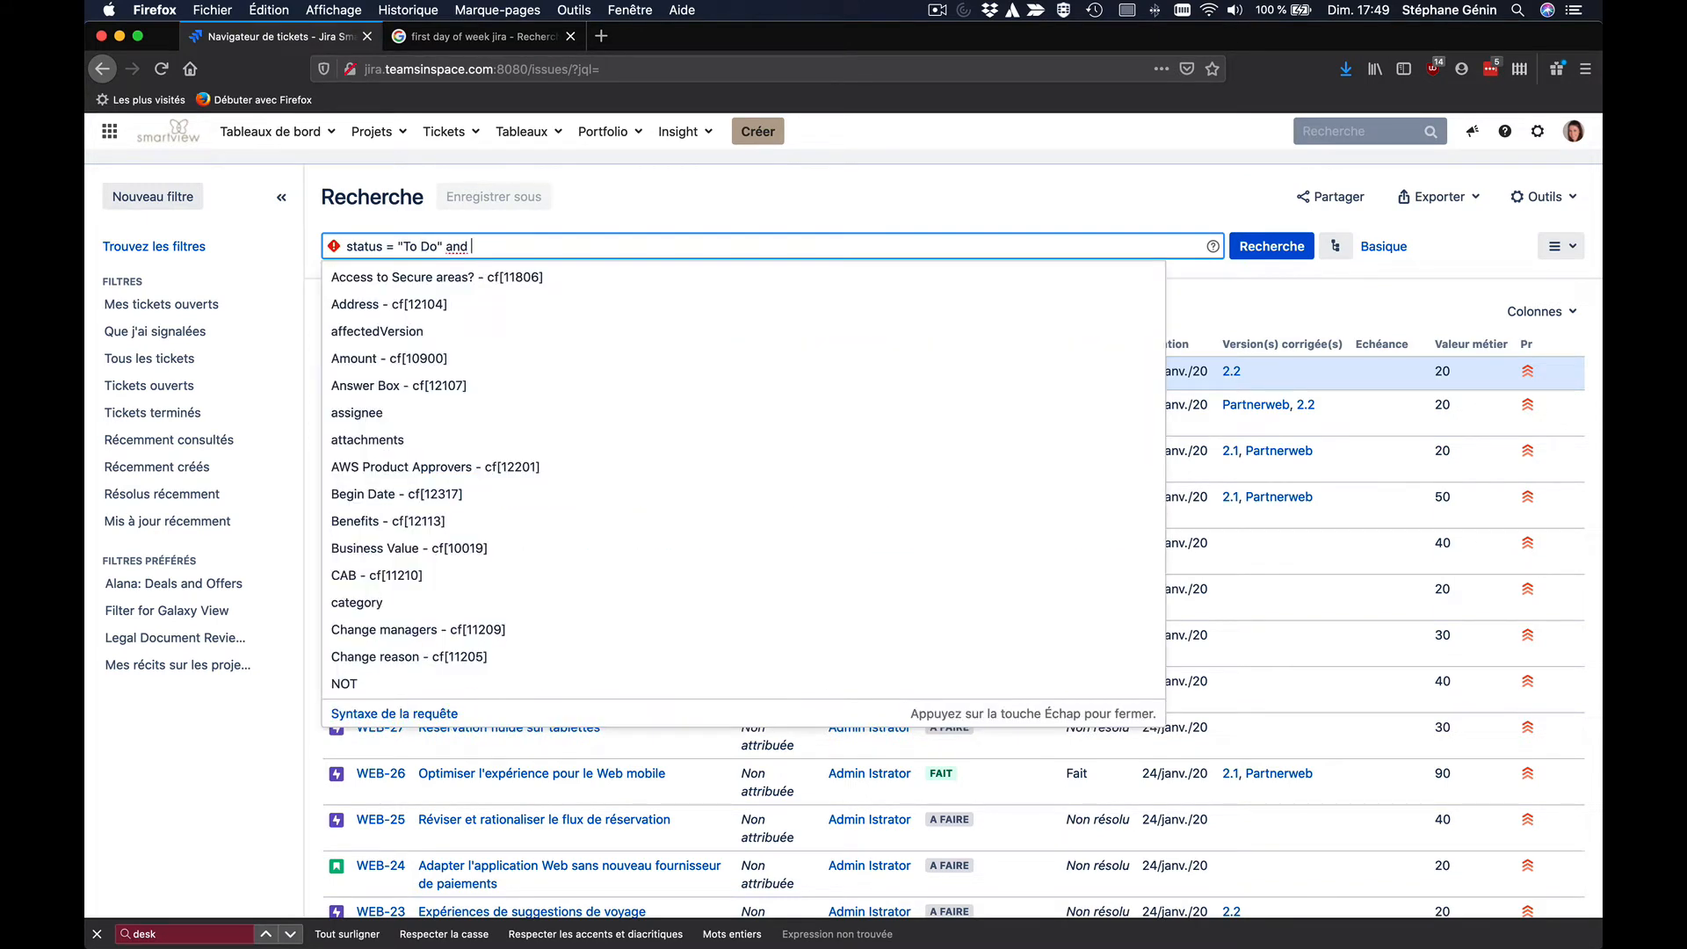
pyautogui.write('project')
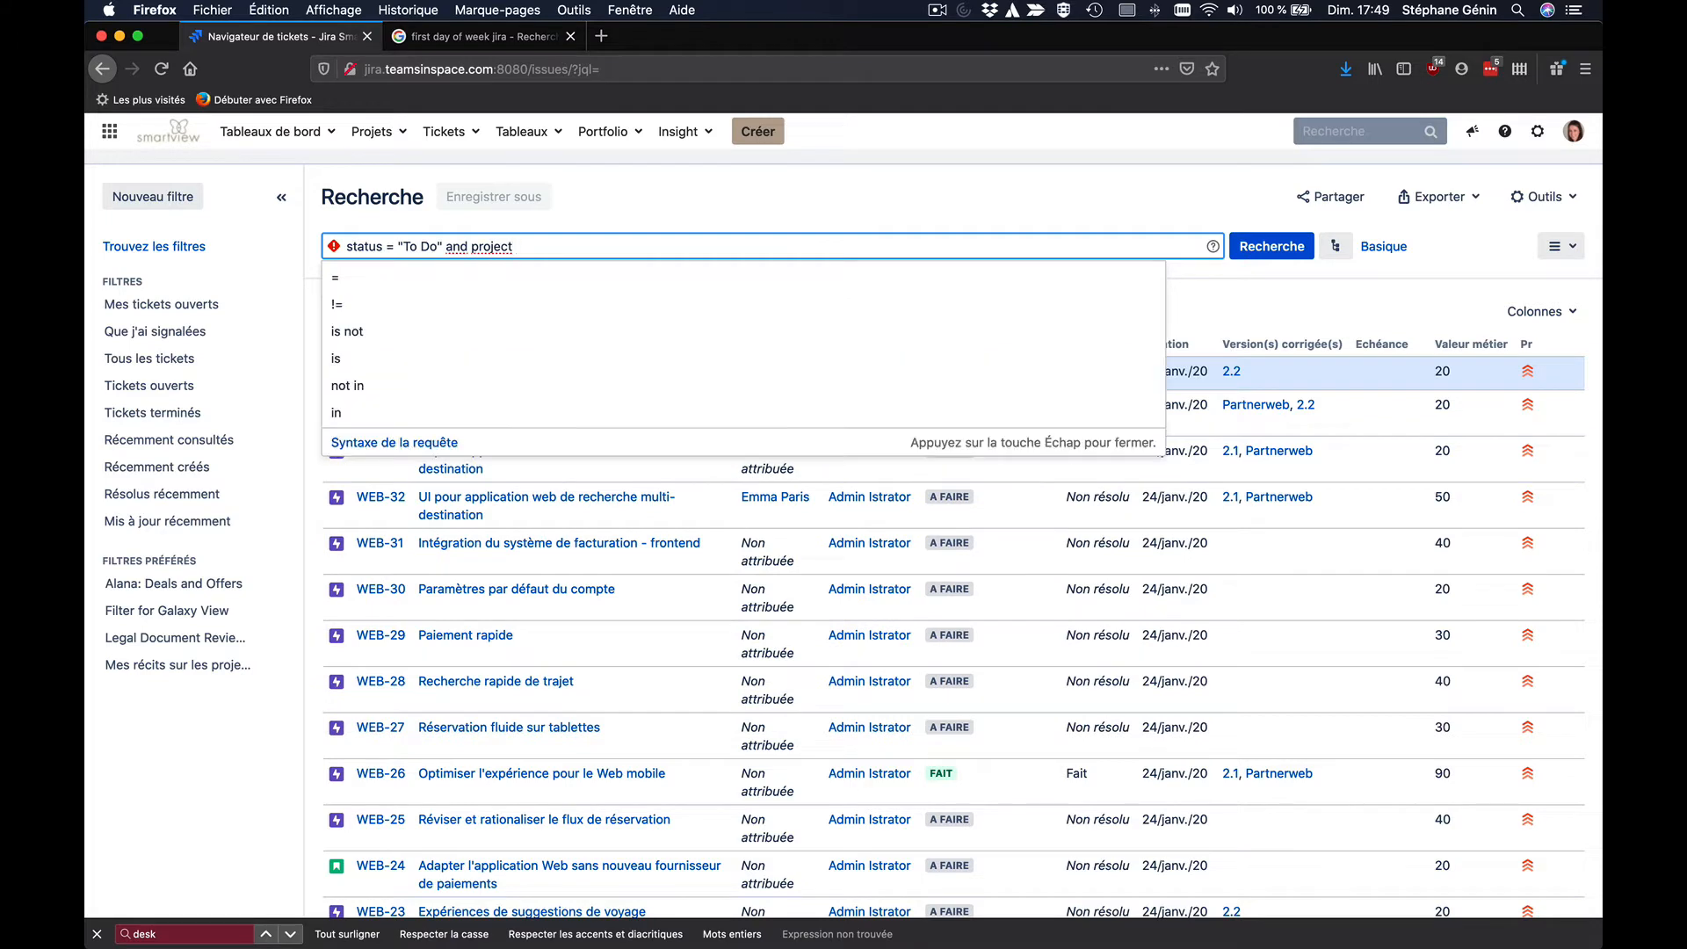
pyautogui.write(' in (T')
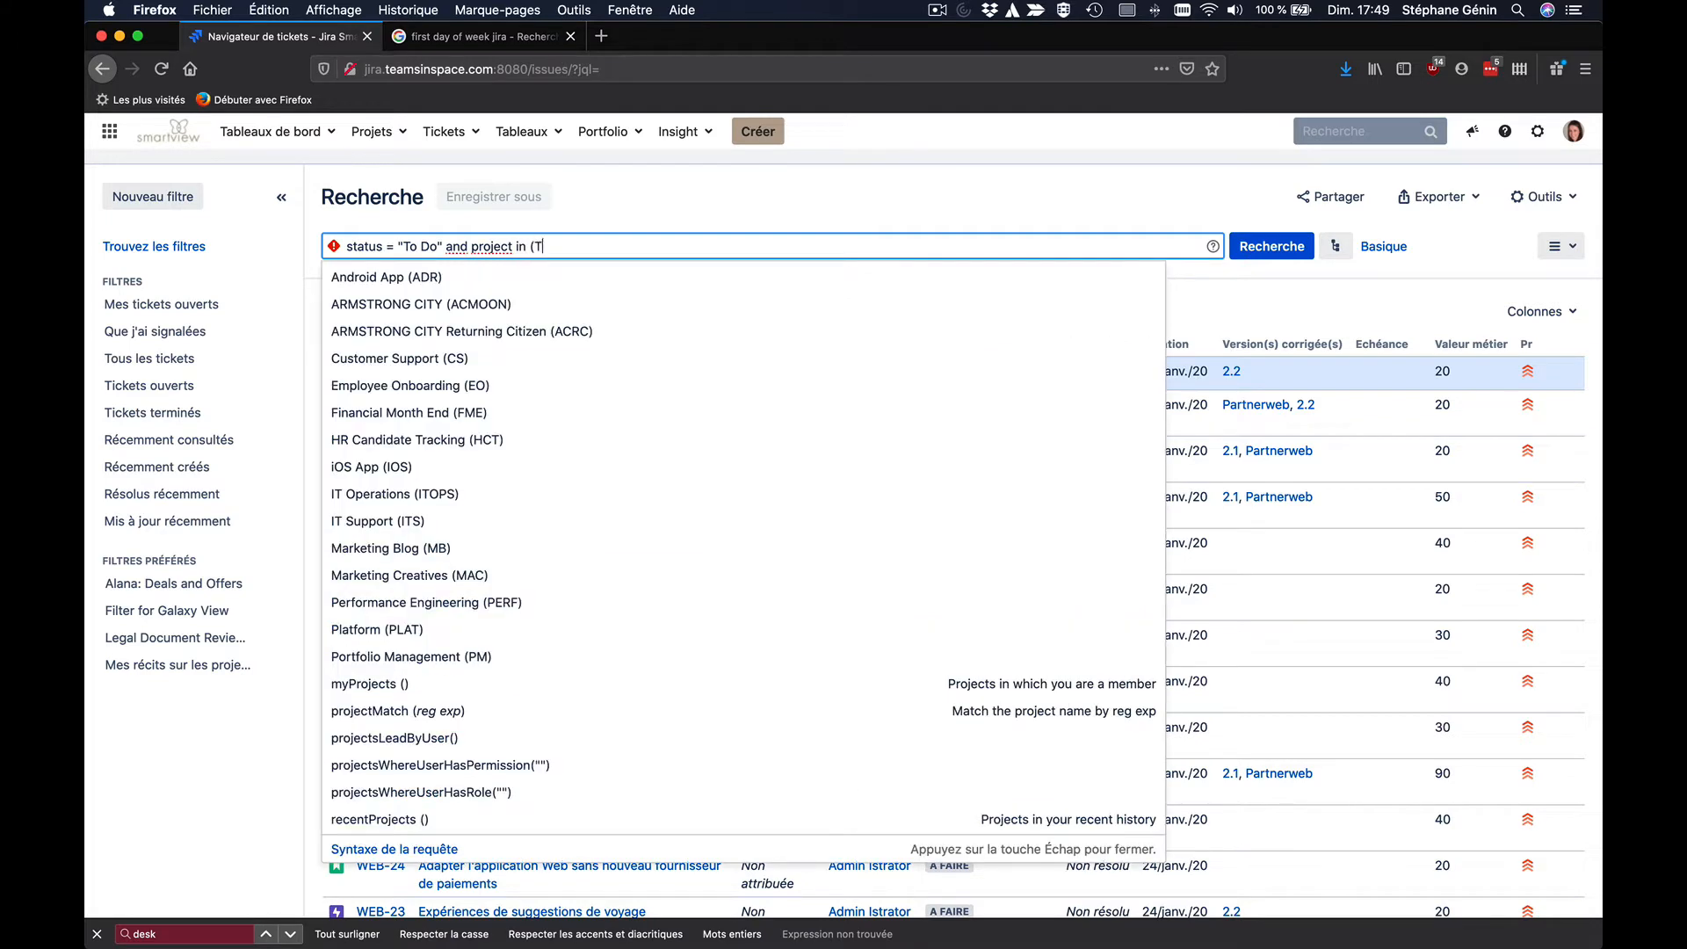
pyautogui.write('e')
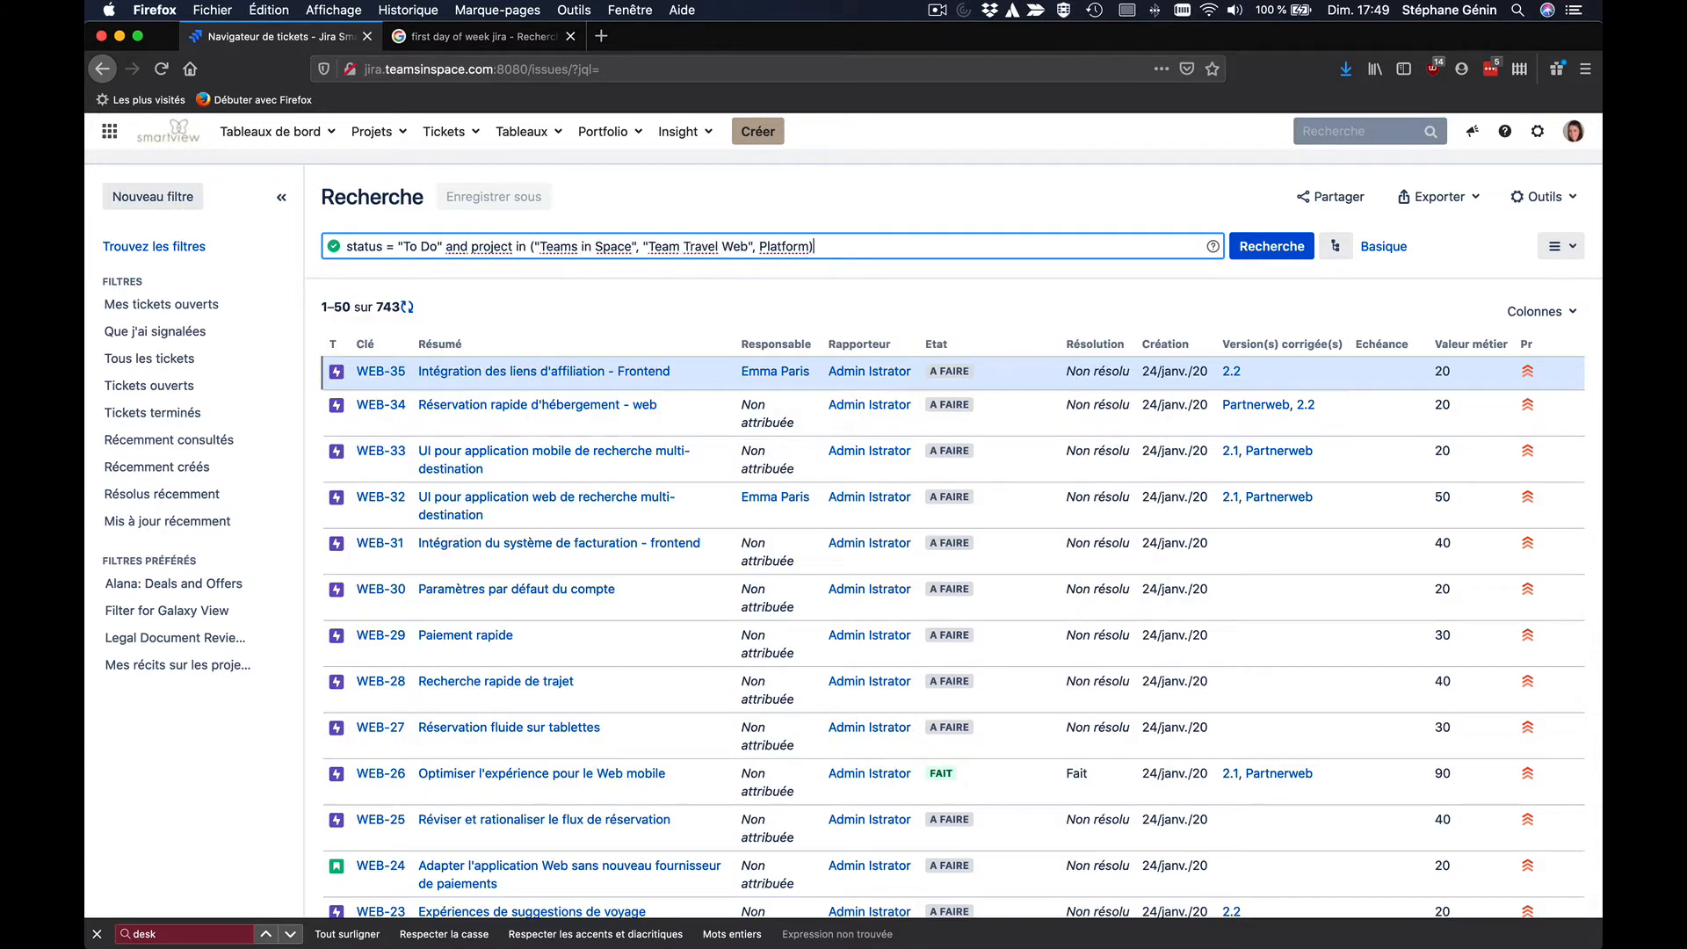
pyautogui.press('Return')
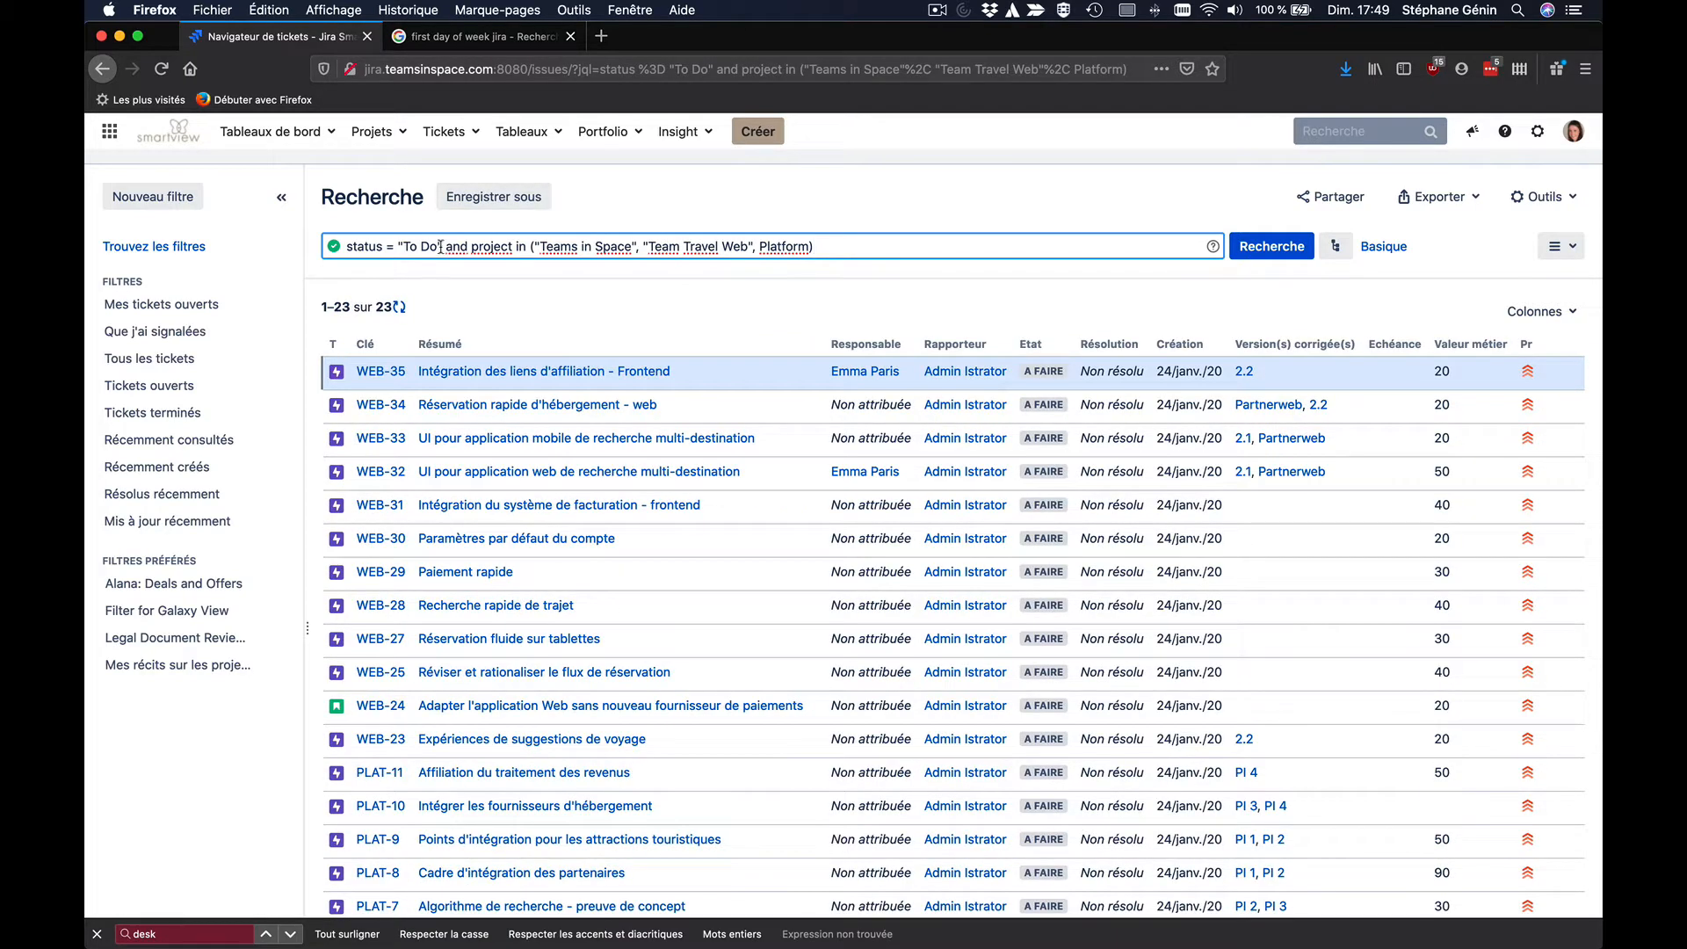
# - Replace the status condition in the query with resolution is empty, keeping the project condition, and run the search
pyautogui.moveTo(445, 246); pyautogui.dragTo(321, 246)
pyautogui.write('resolution si')
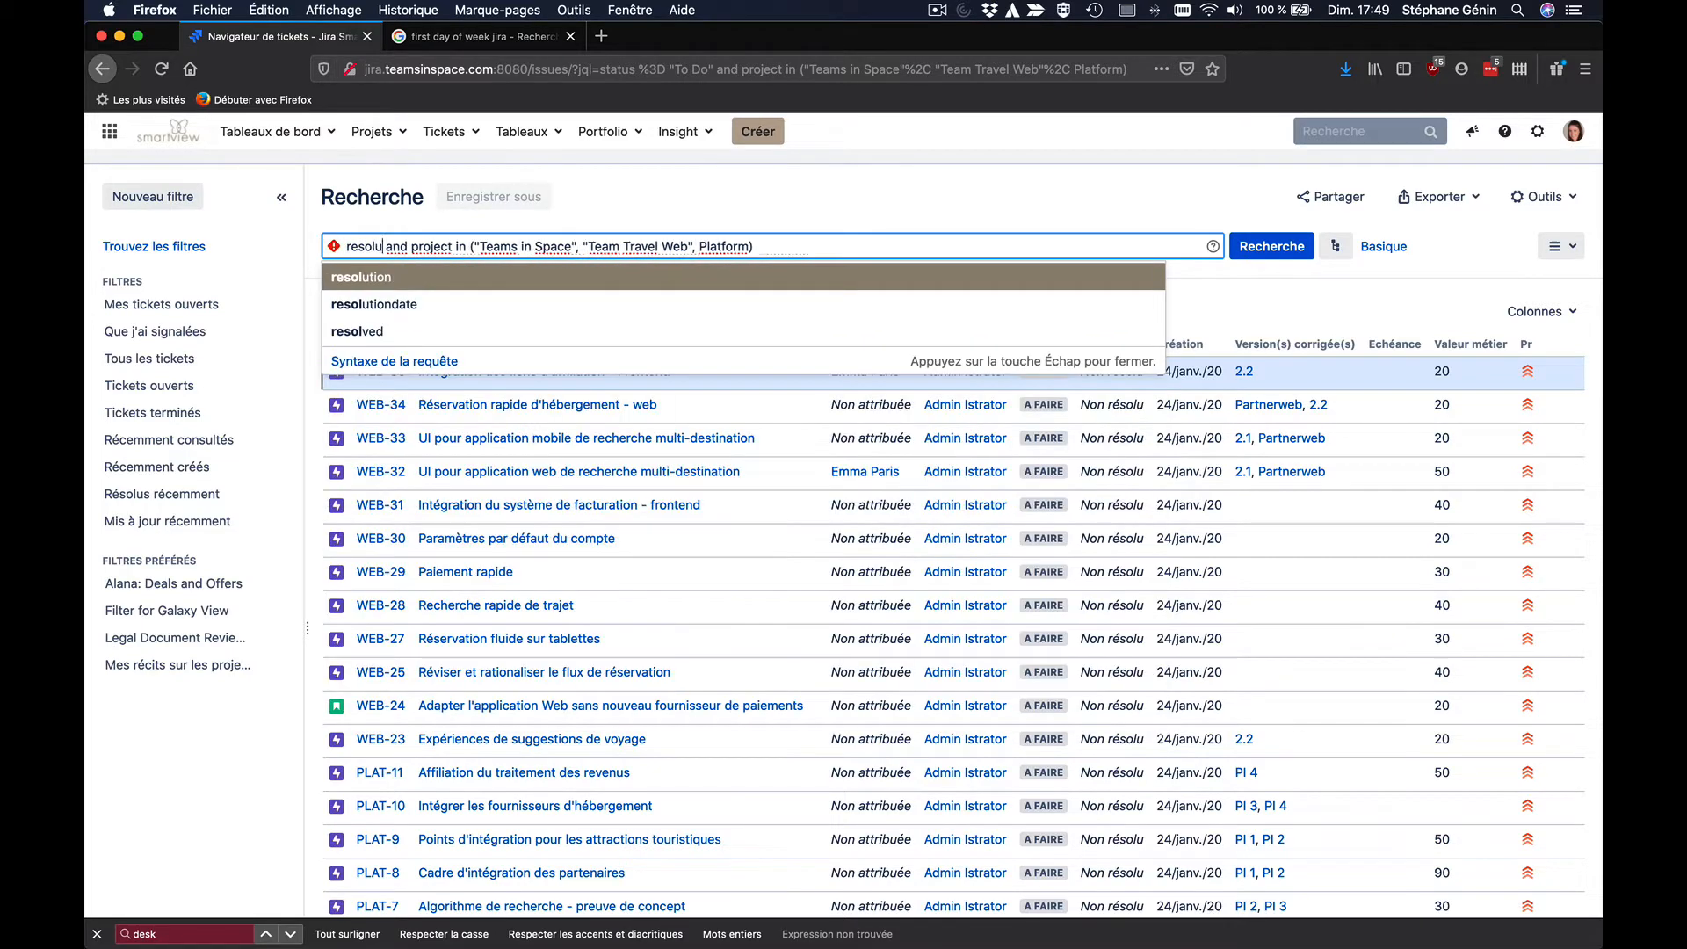
pyautogui.press('BackSpace')
pyautogui.press('BackSpace')
pyautogui.write('is empty')
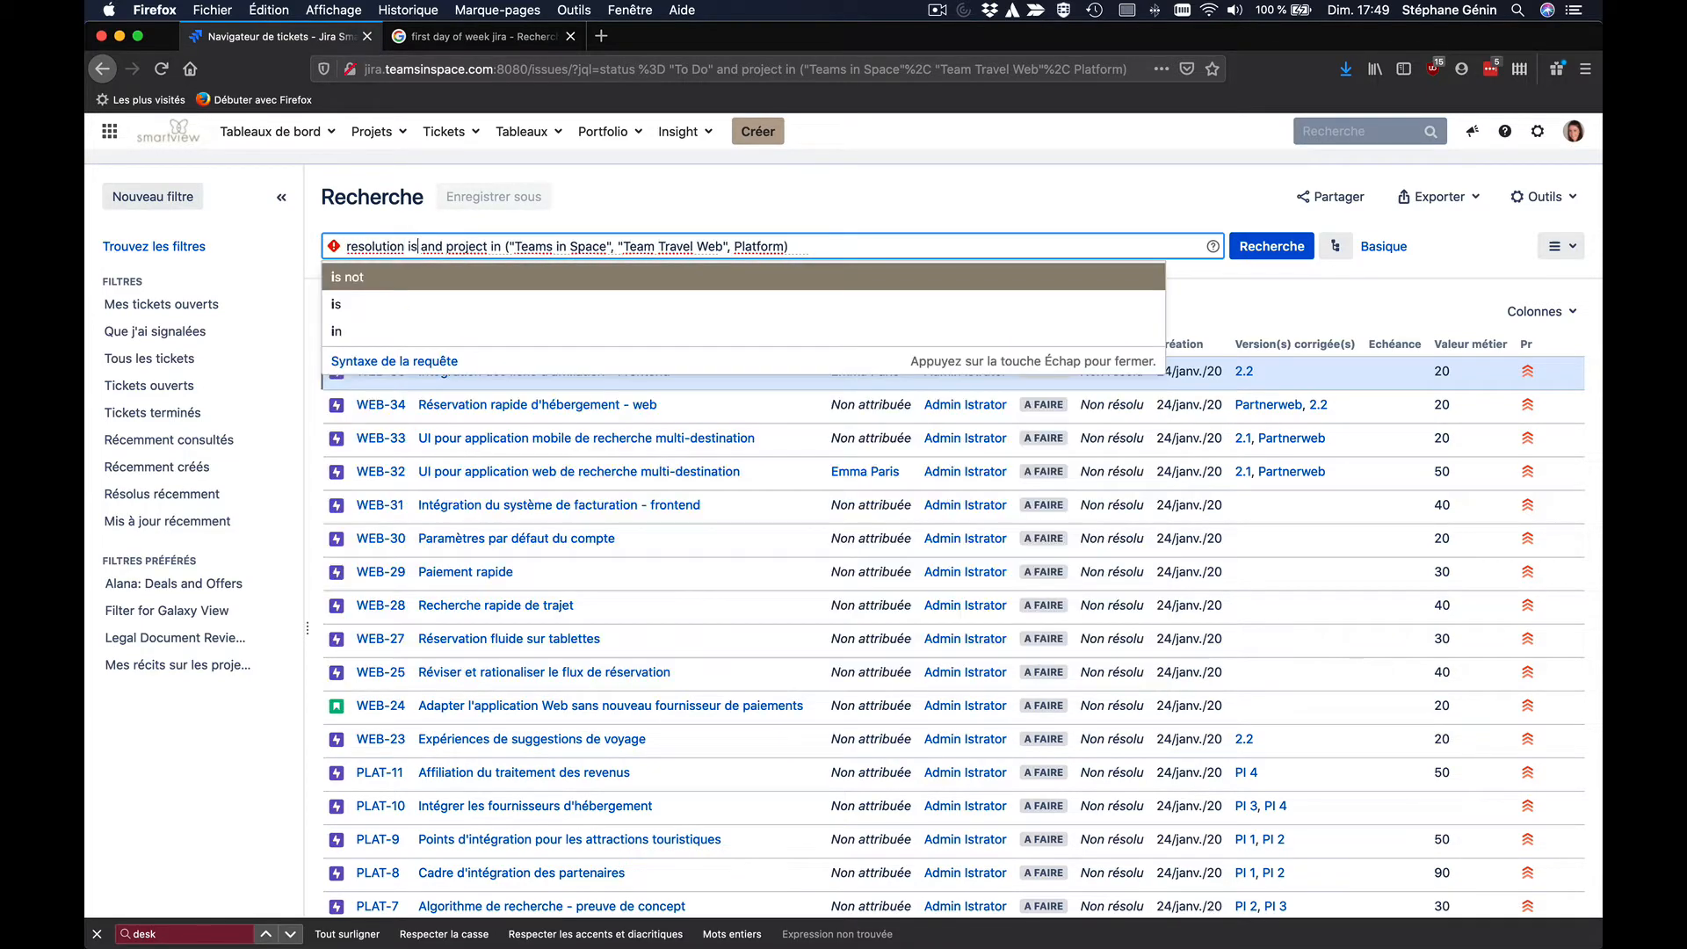
pyautogui.press('Return')
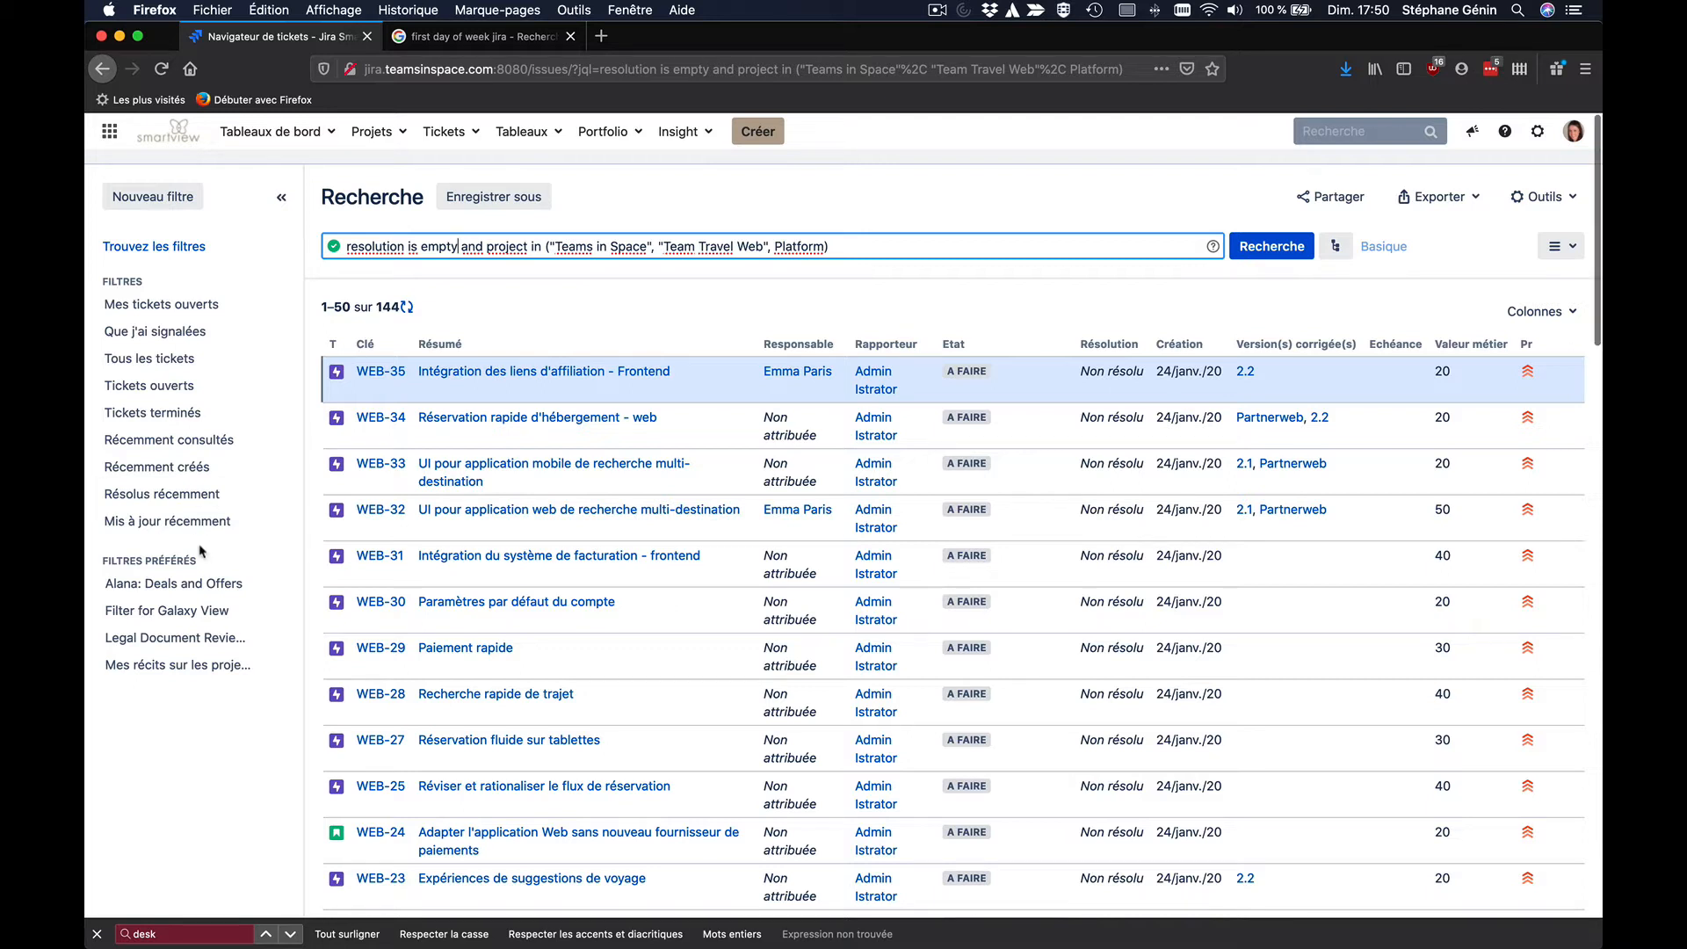
# - Open the Teams in Space project's summary page to check its category
pyautogui.click(400, 132)
pyautogui.click(392, 197)
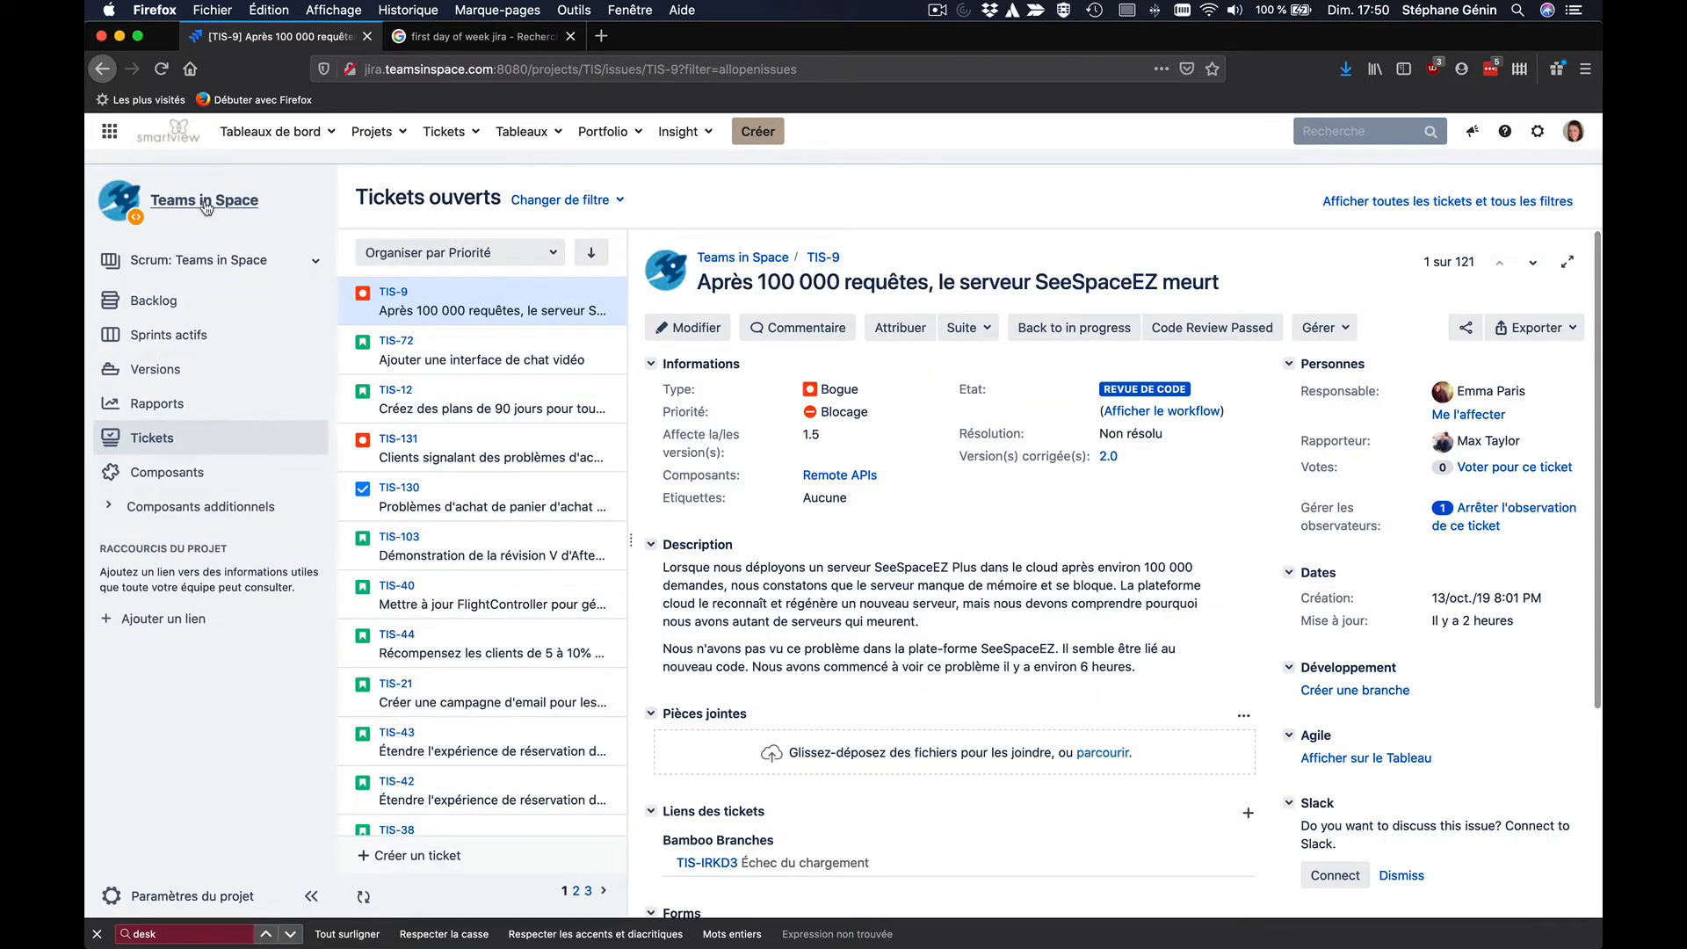
pyautogui.click(204, 202)
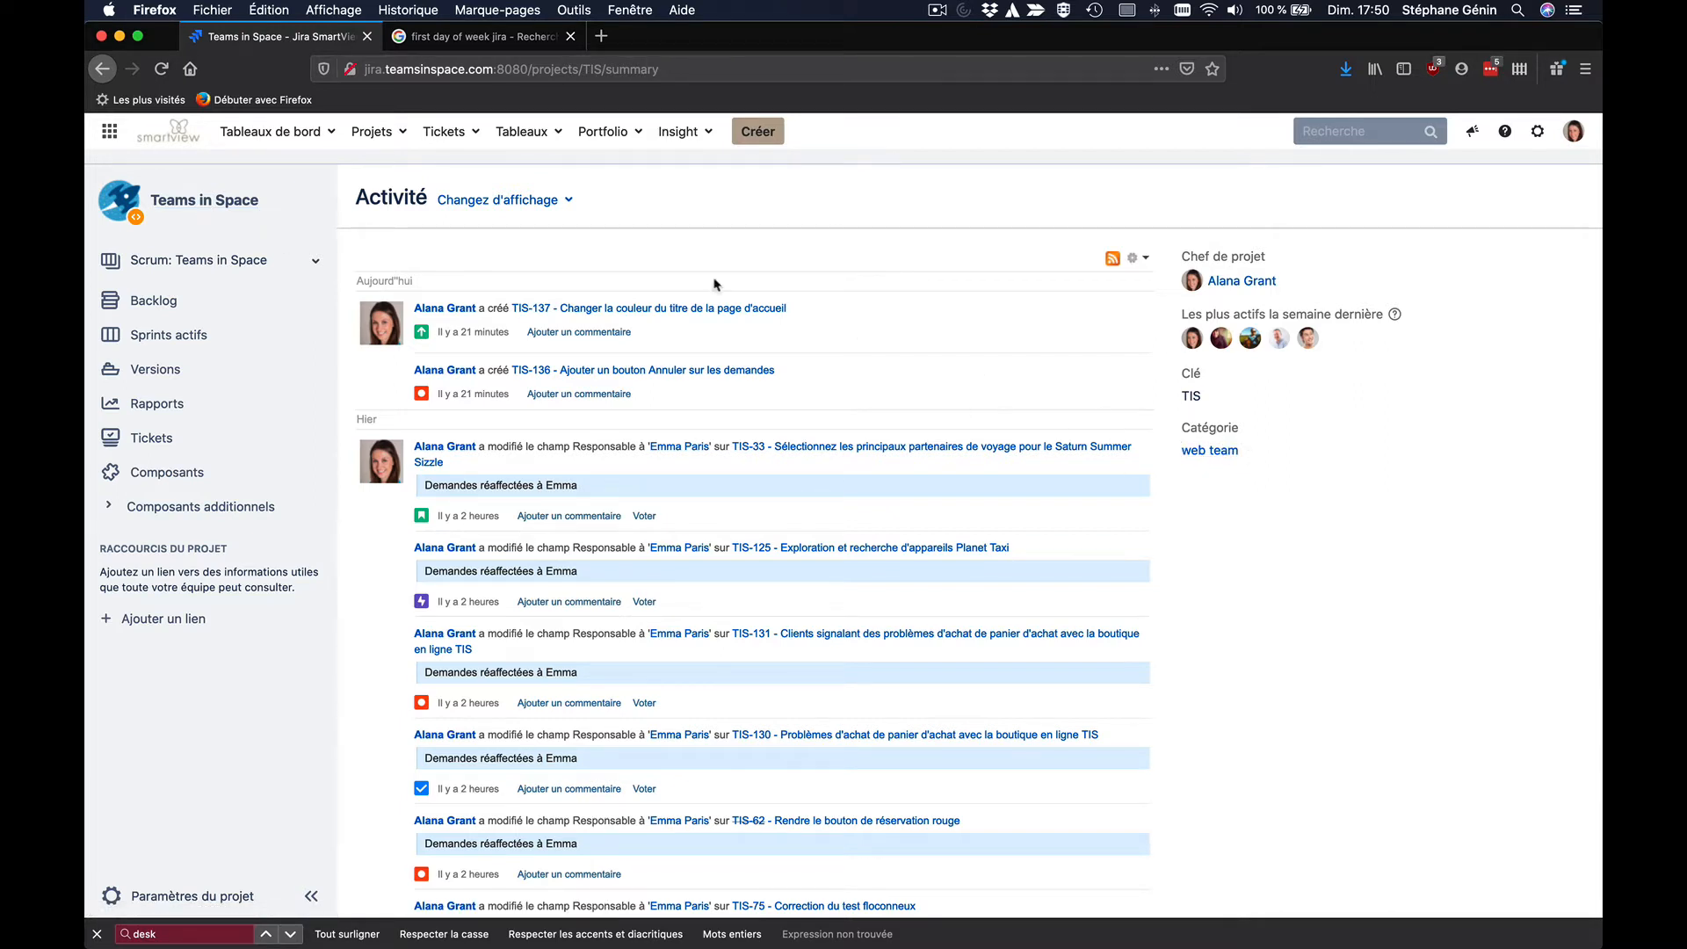
# - Return to the issue search and run the JQL query category = "web team" and status = "To Do"
pyautogui.click(478, 133)
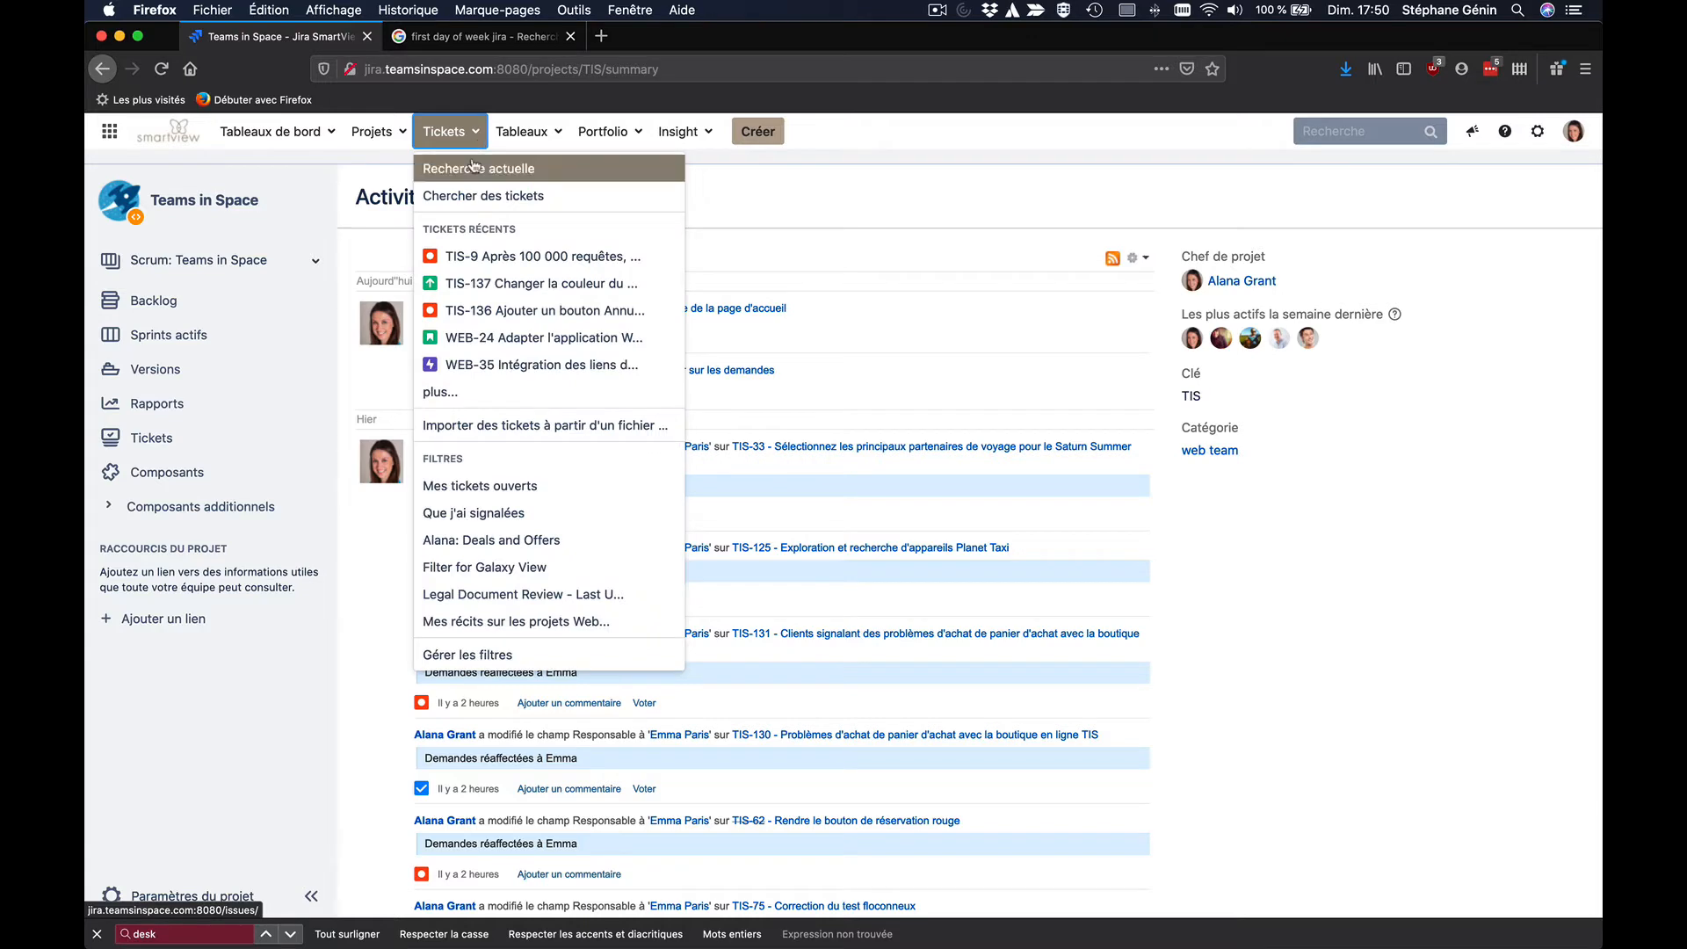
pyautogui.click(473, 167)
pyautogui.click(463, 243)
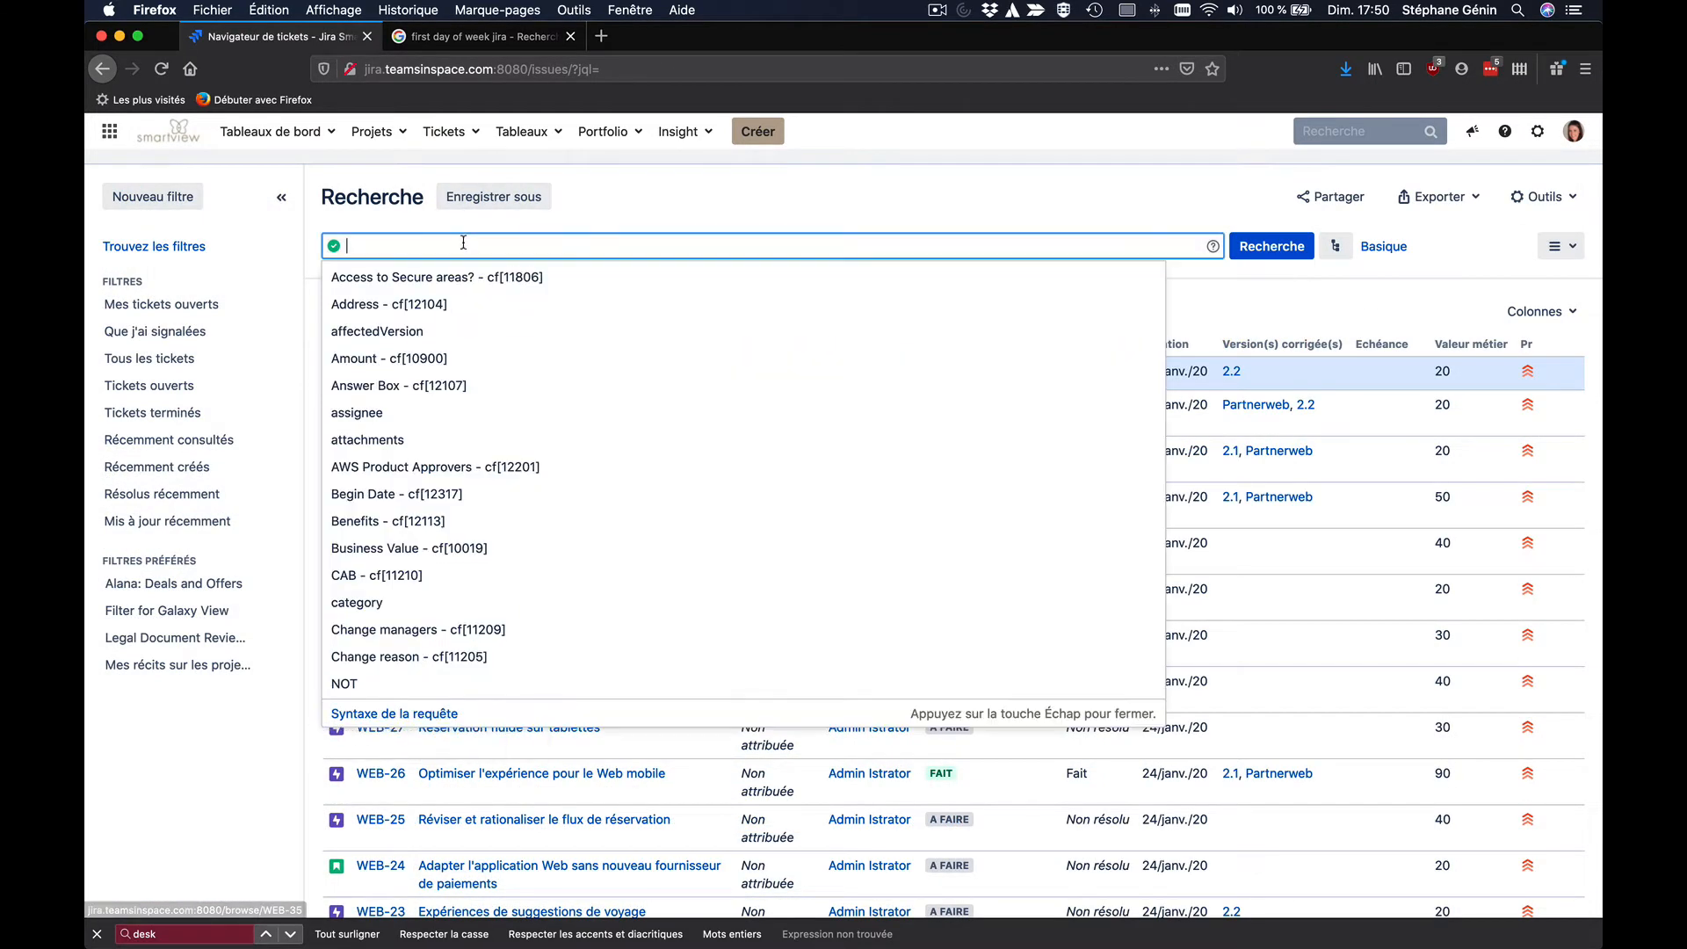
pyautogui.write('category')
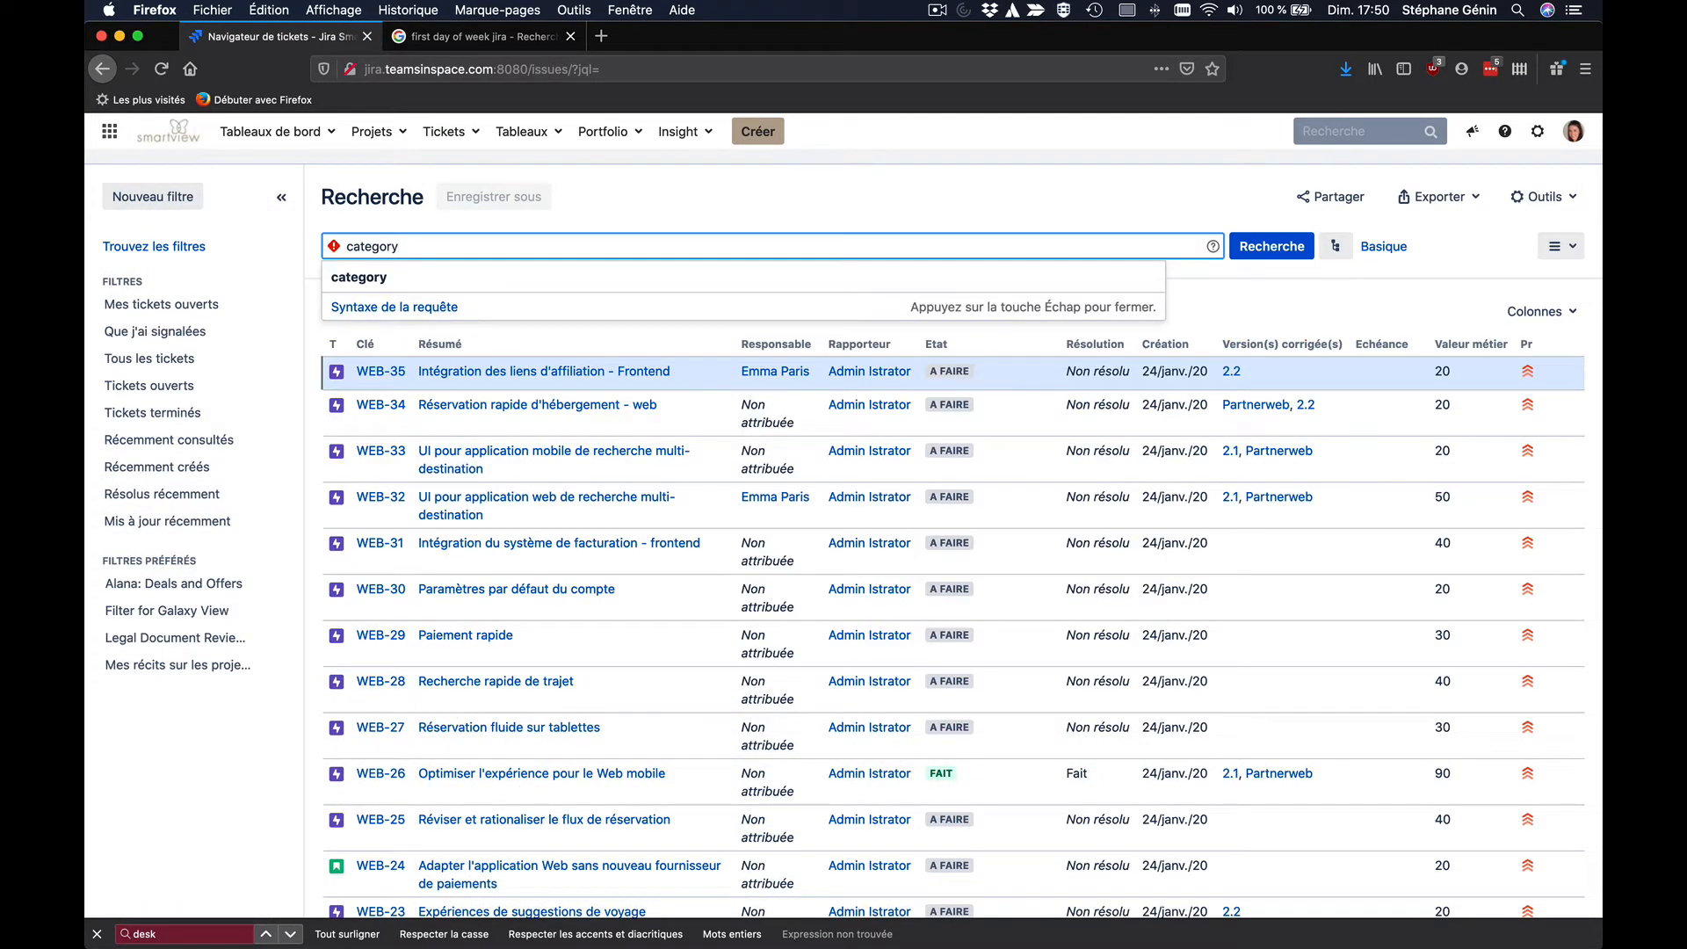
pyautogui.write(' =')
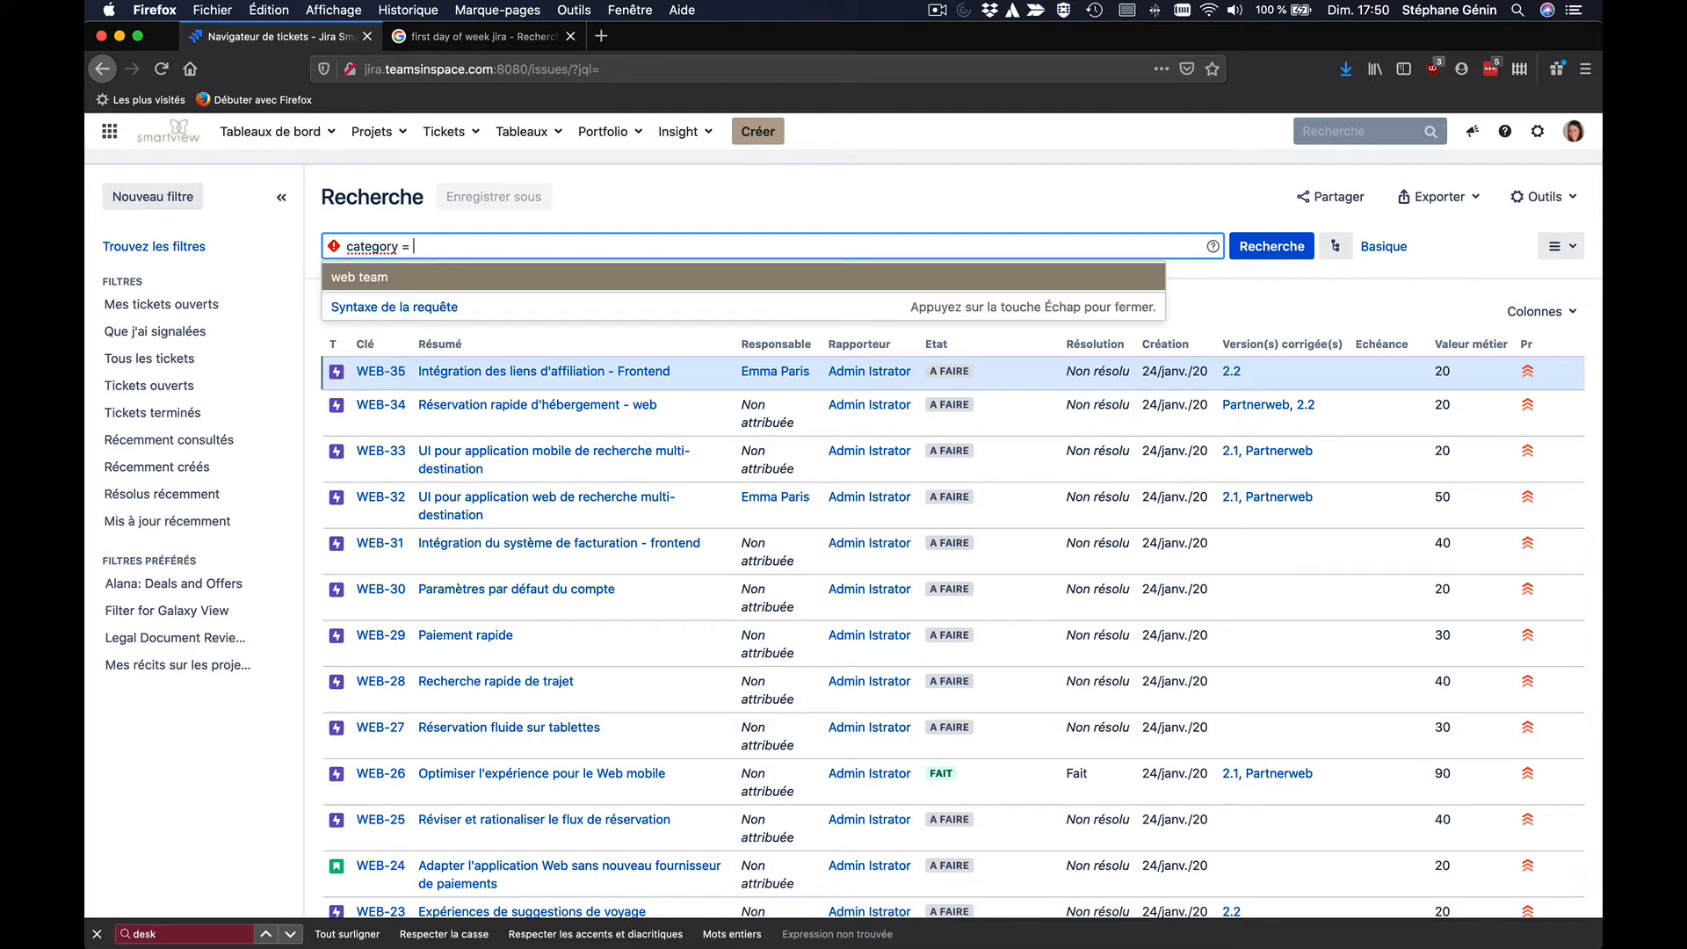
pyautogui.press('Return')
pyautogui.write('and status = "To Do"')
pyautogui.press('Return')
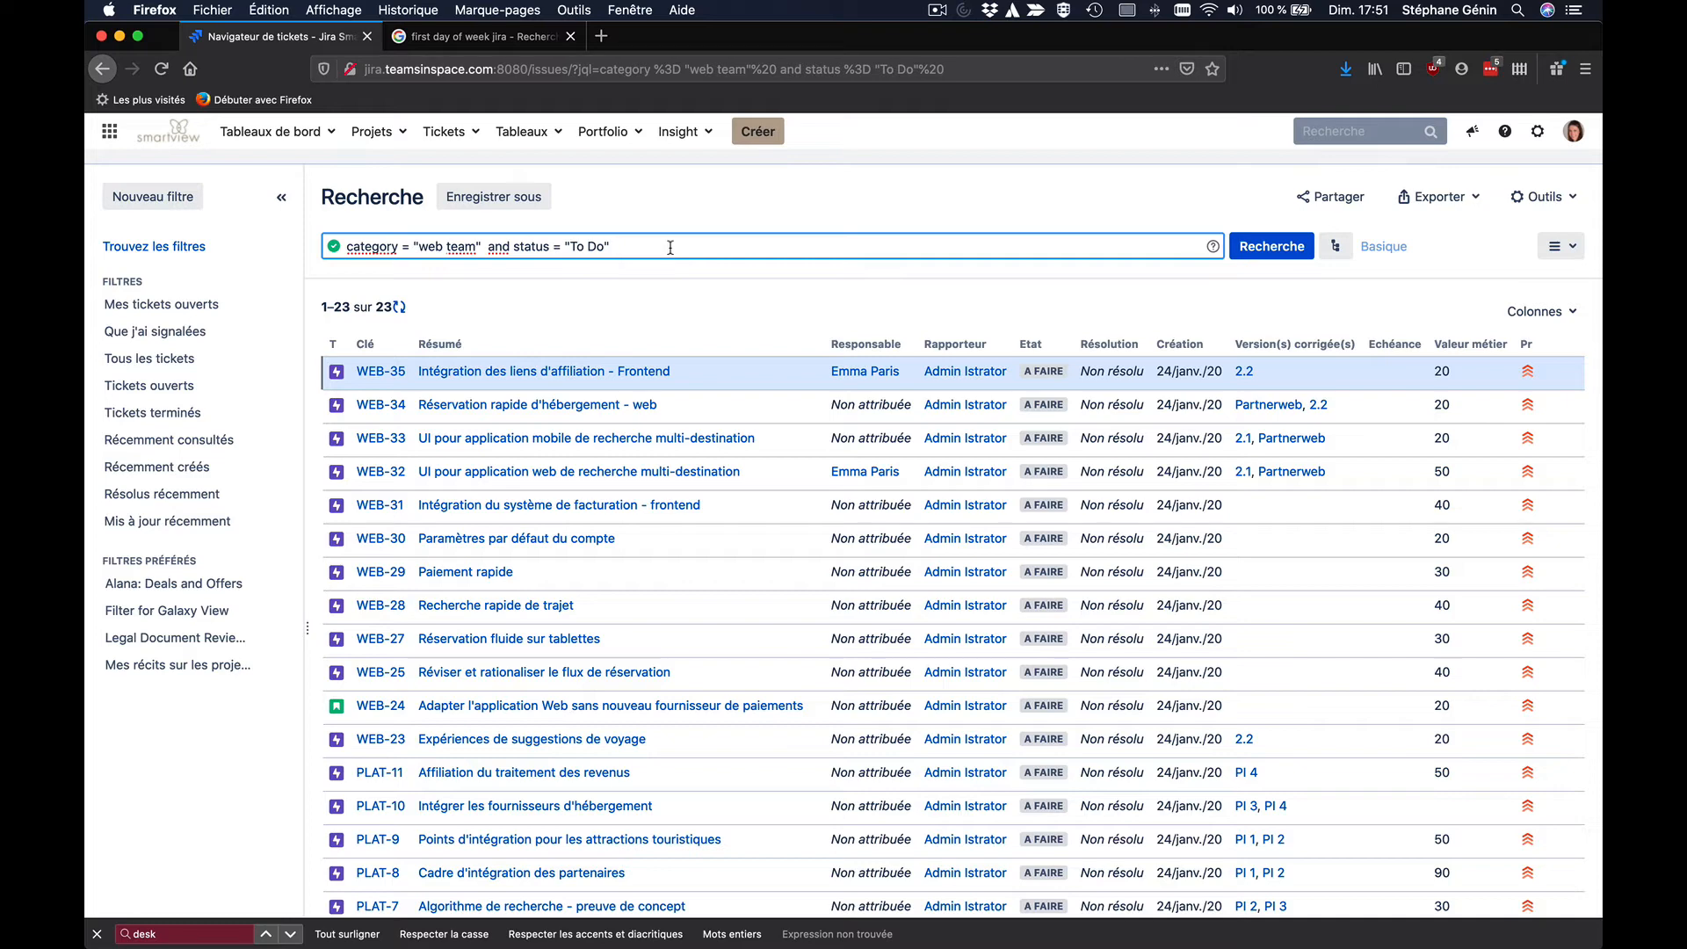
# - Replace the query with project in ("iOS App", "Android App", "Web Browser App") and run the search
pyautogui.moveTo(670, 246); pyautogui.dragTo(341, 245)
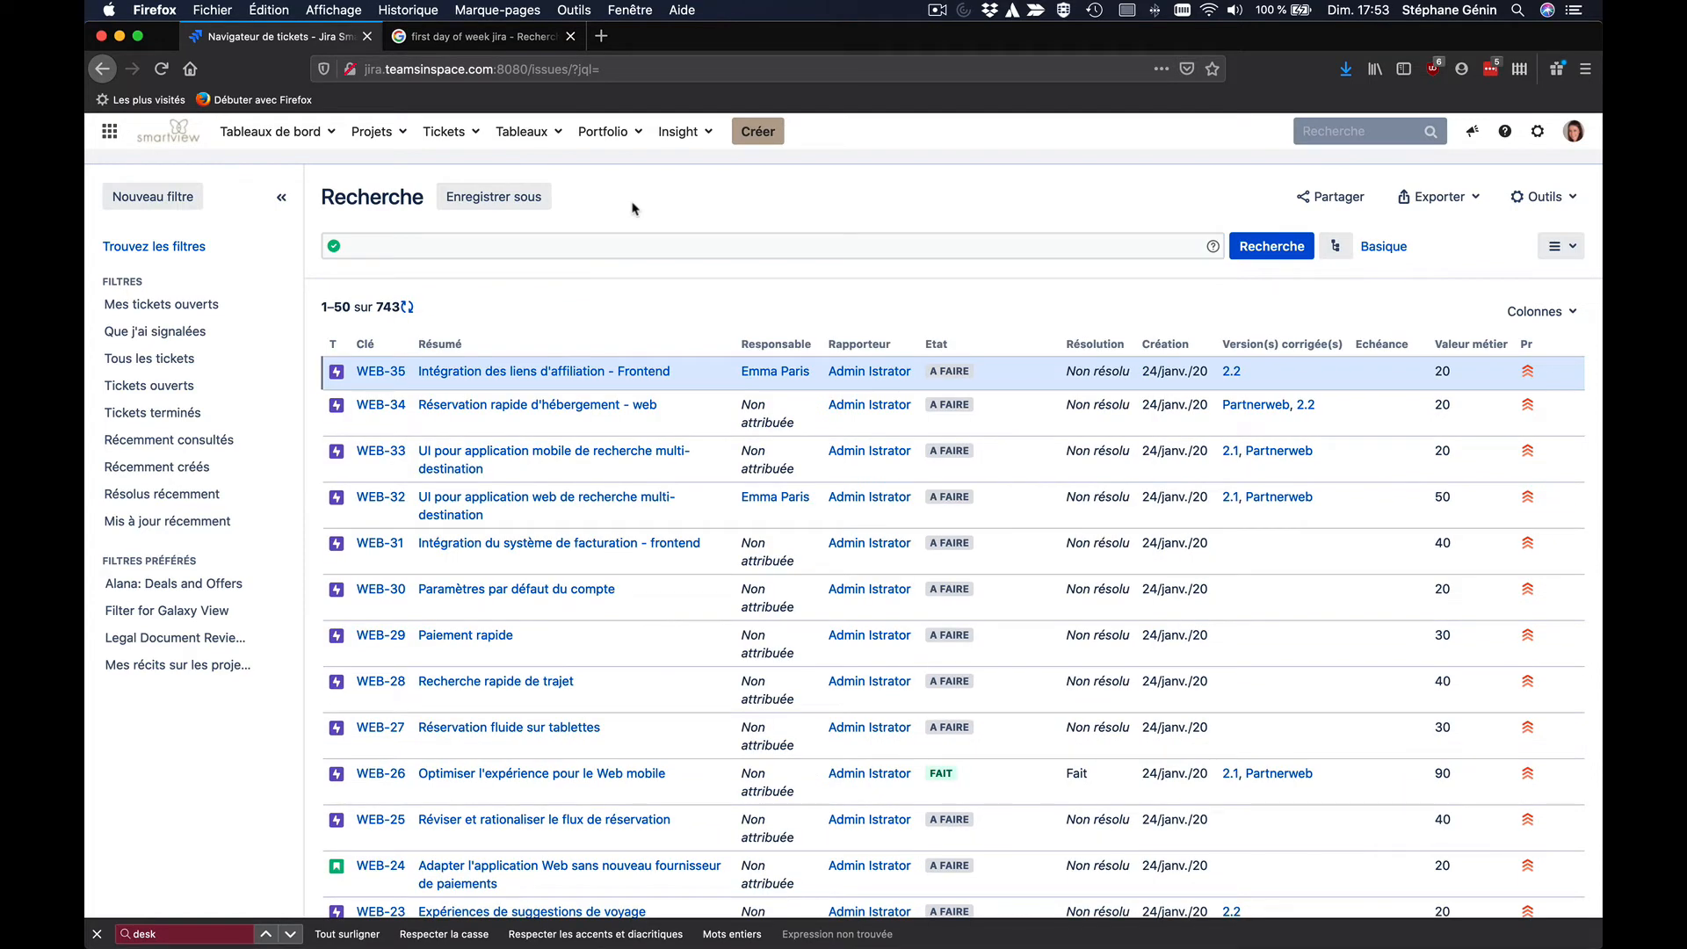
pyautogui.click(611, 246)
pyautogui.write('projec')
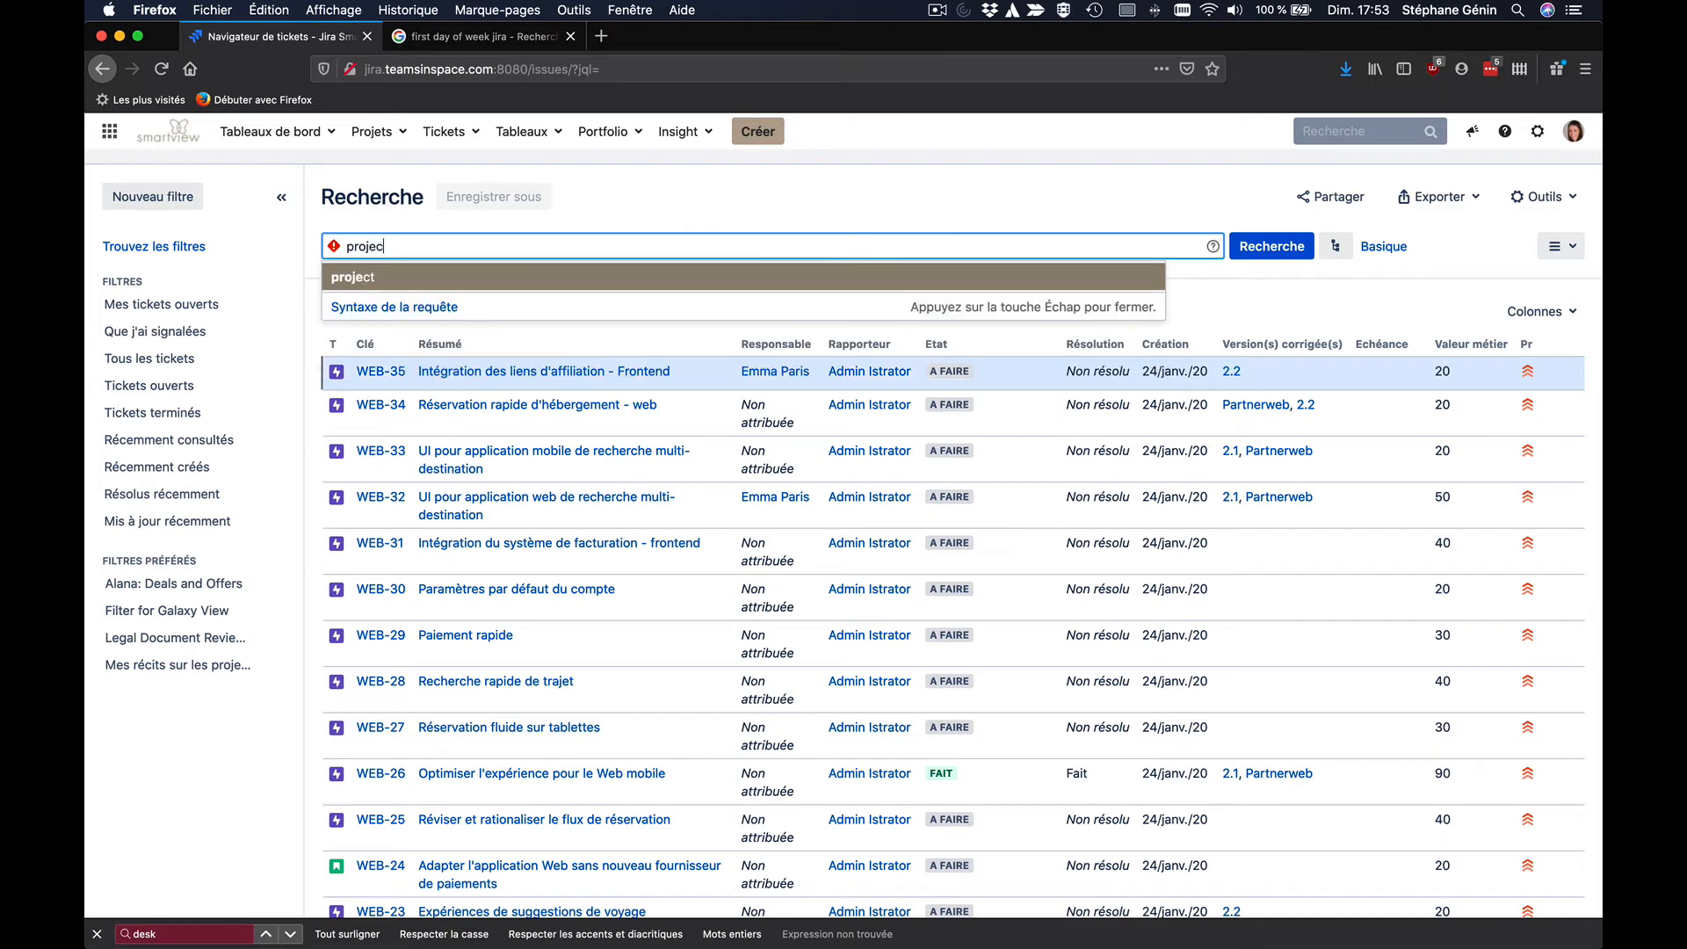
pyautogui.write('t in (')
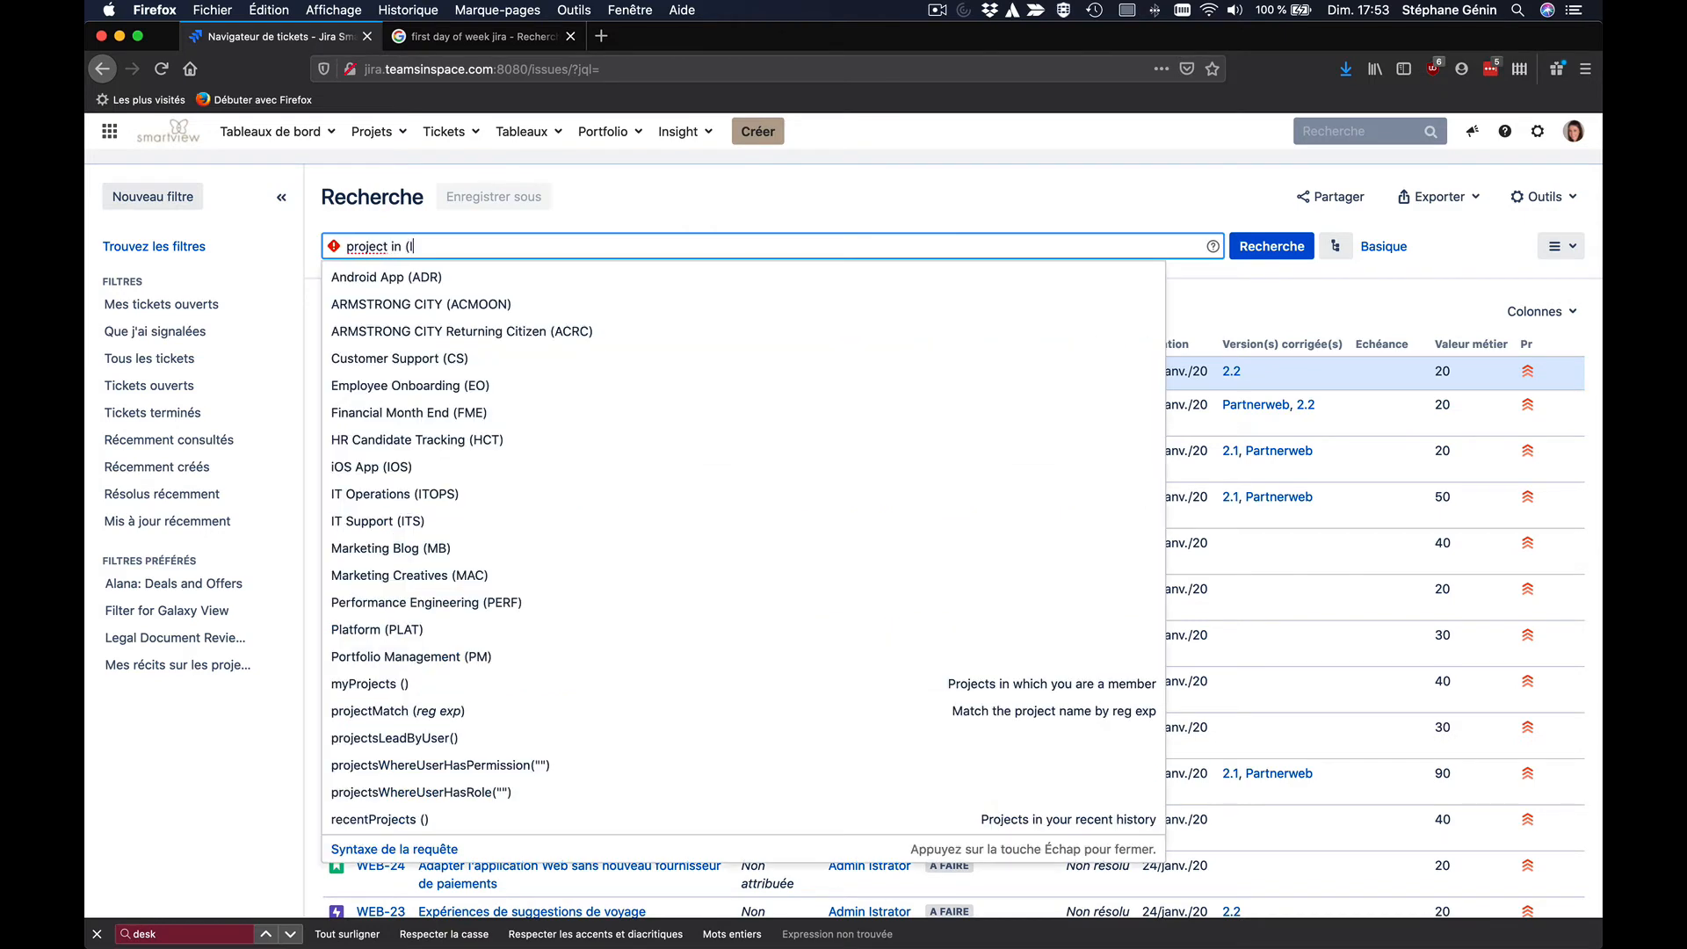
pyautogui.write('io')
pyautogui.press('Return')
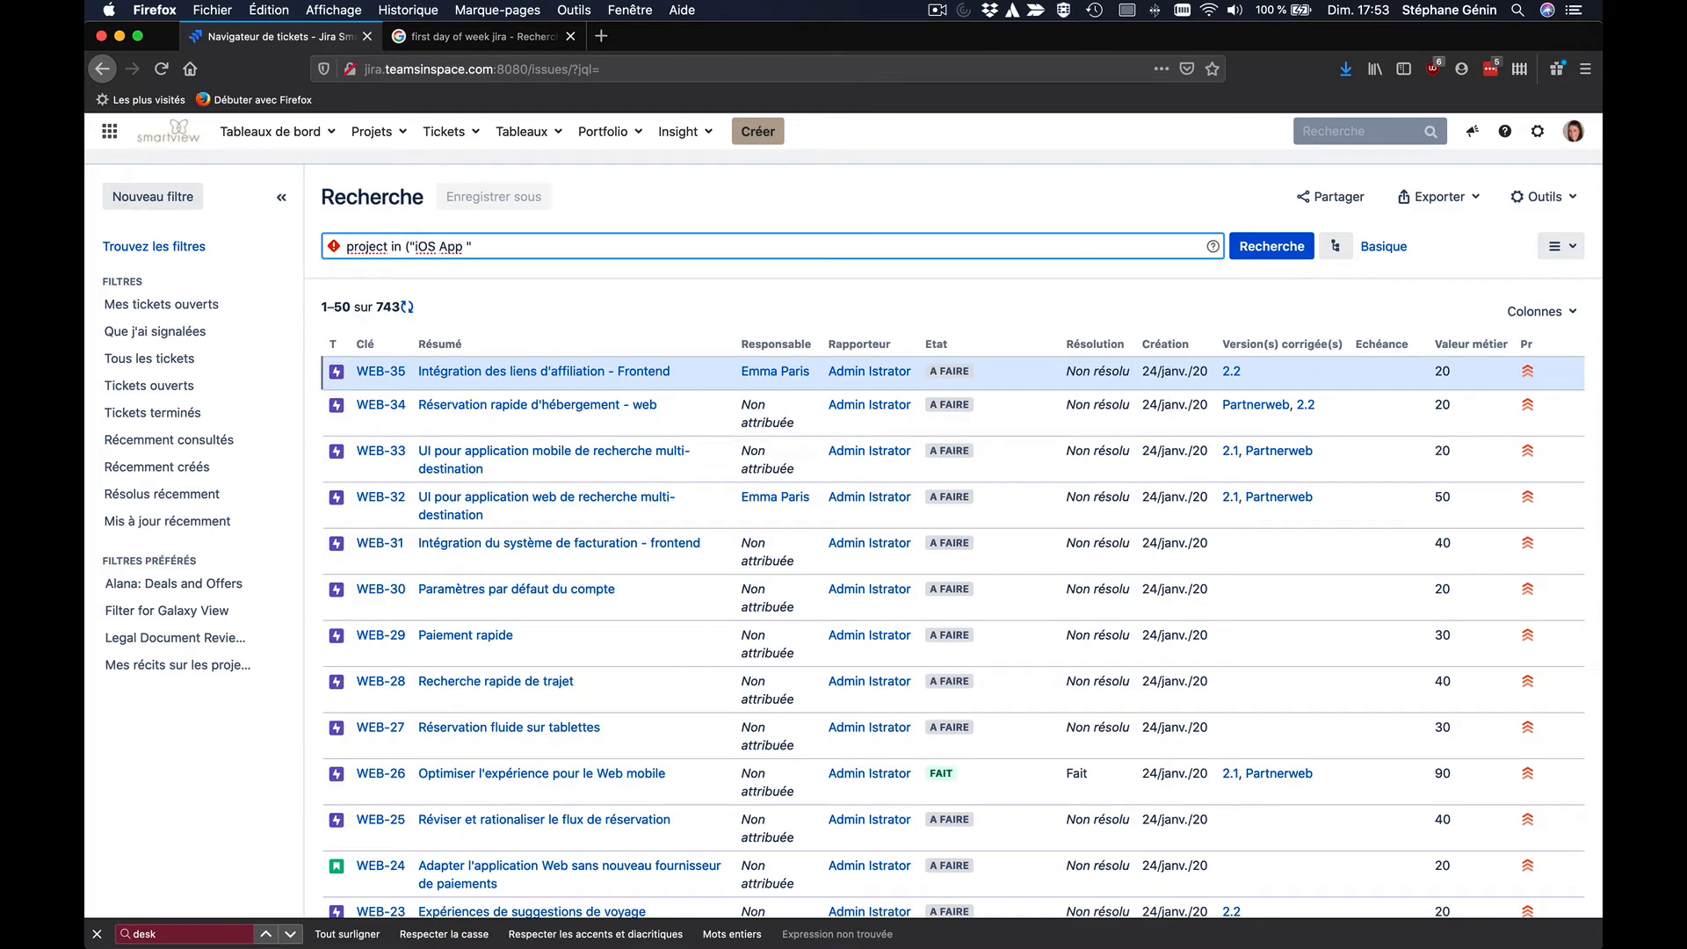
pyautogui.write(', Andr')
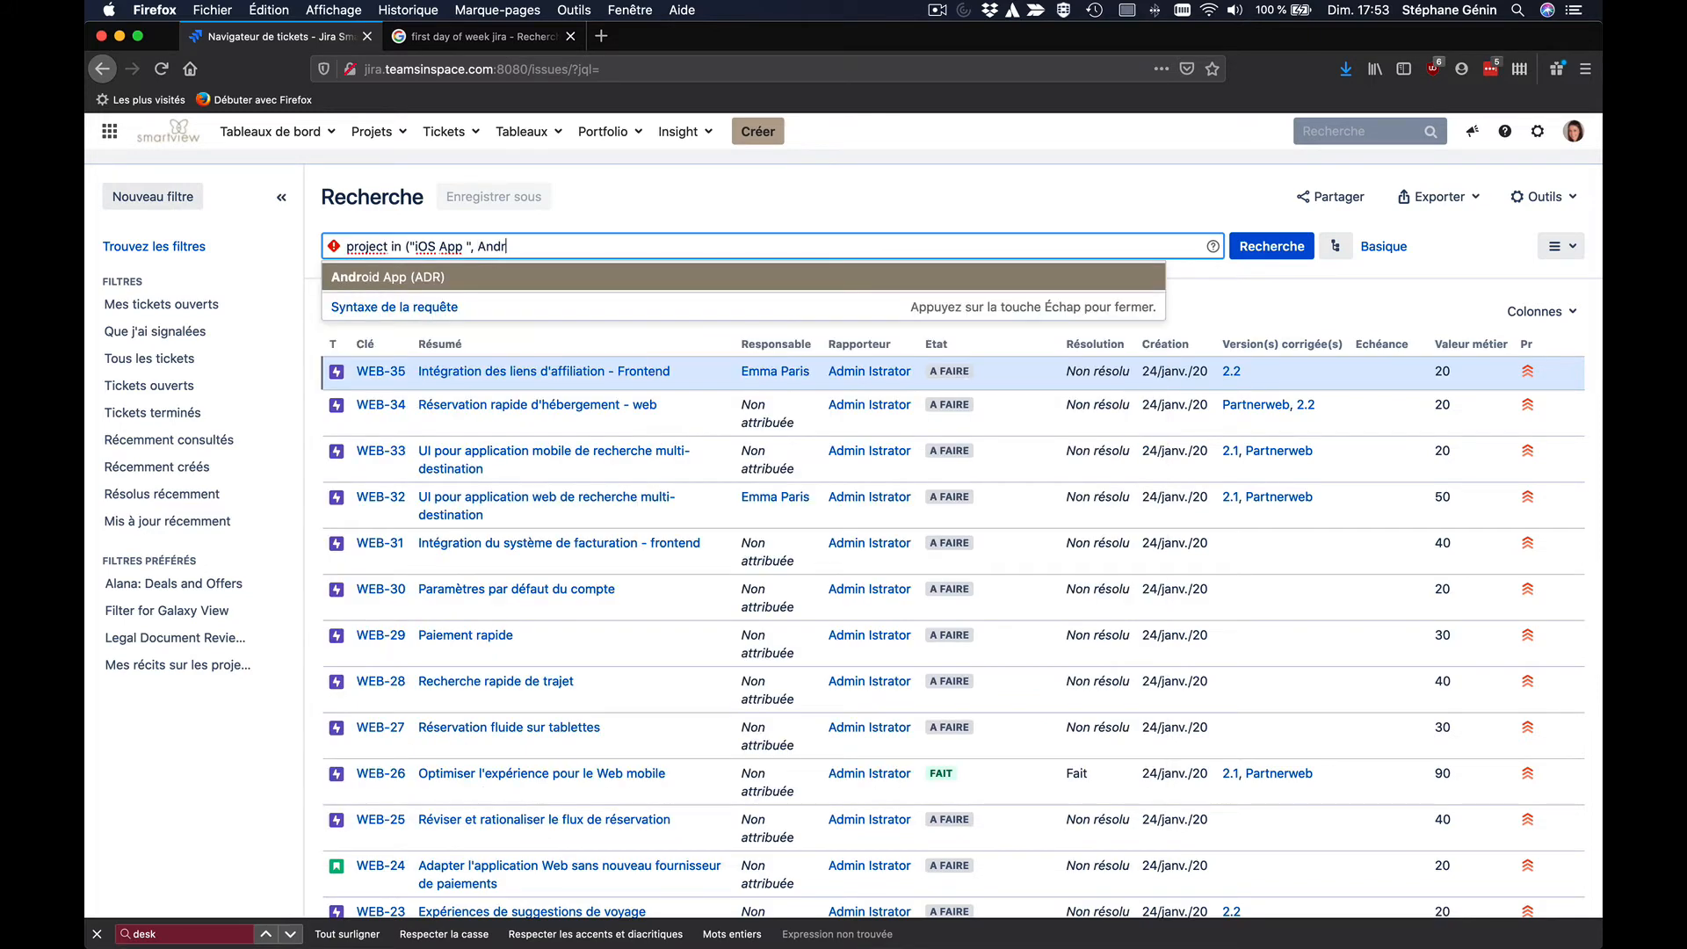
pyautogui.press('Return')
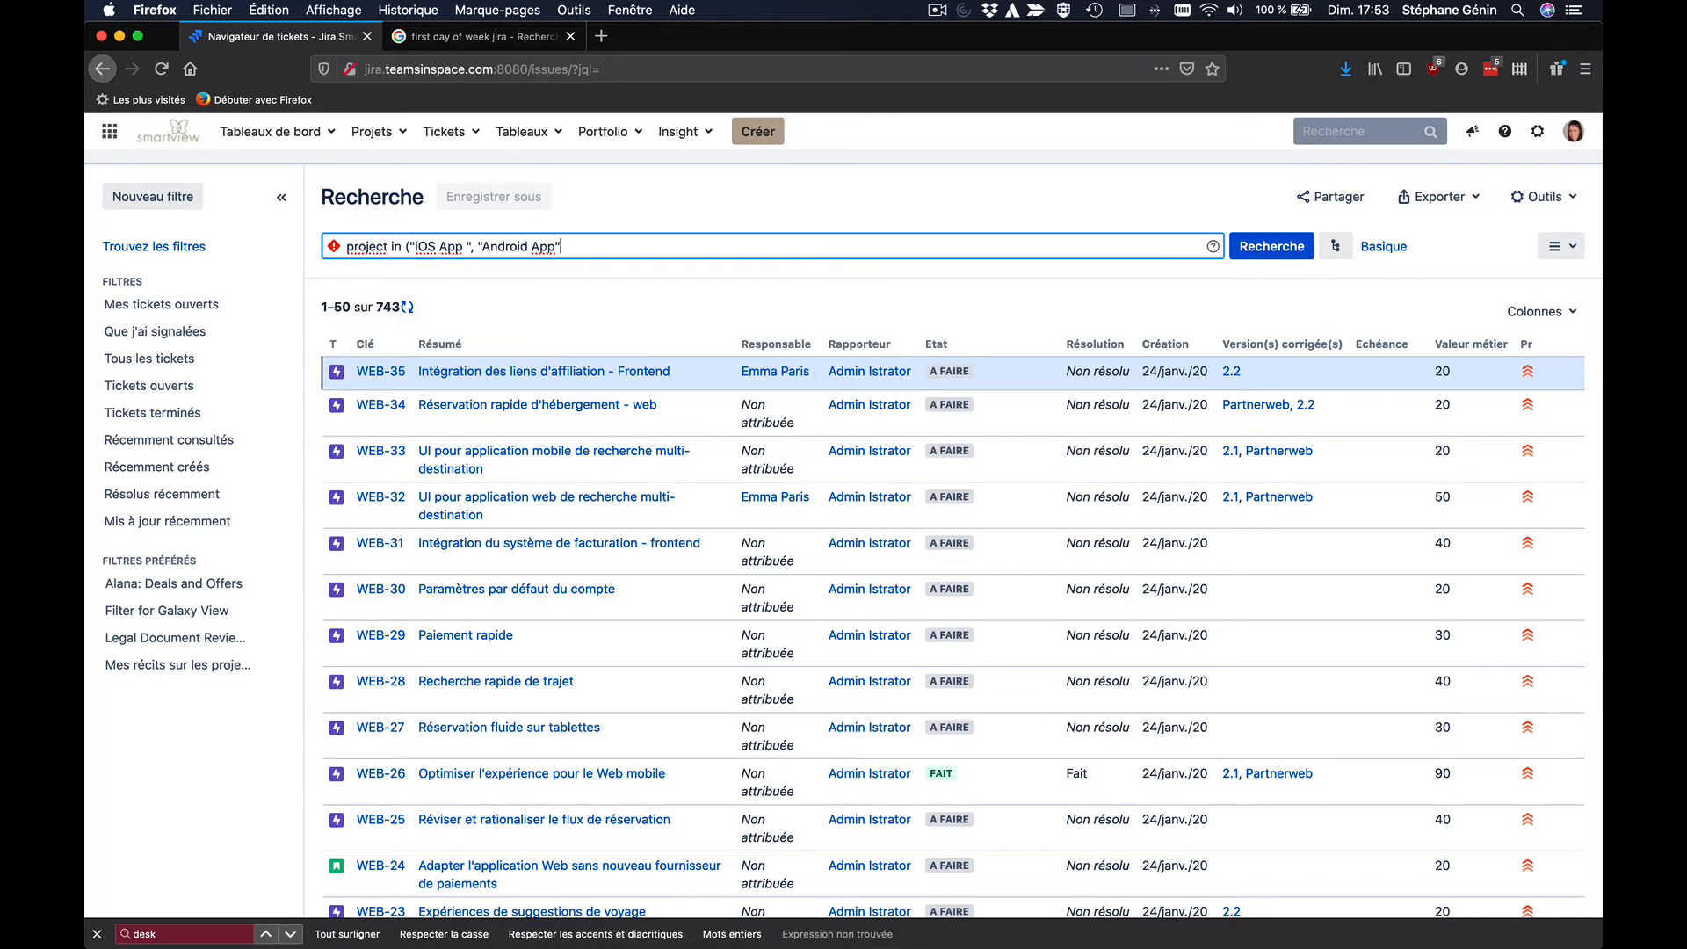
pyautogui.write(', Web')
pyautogui.press('Down')
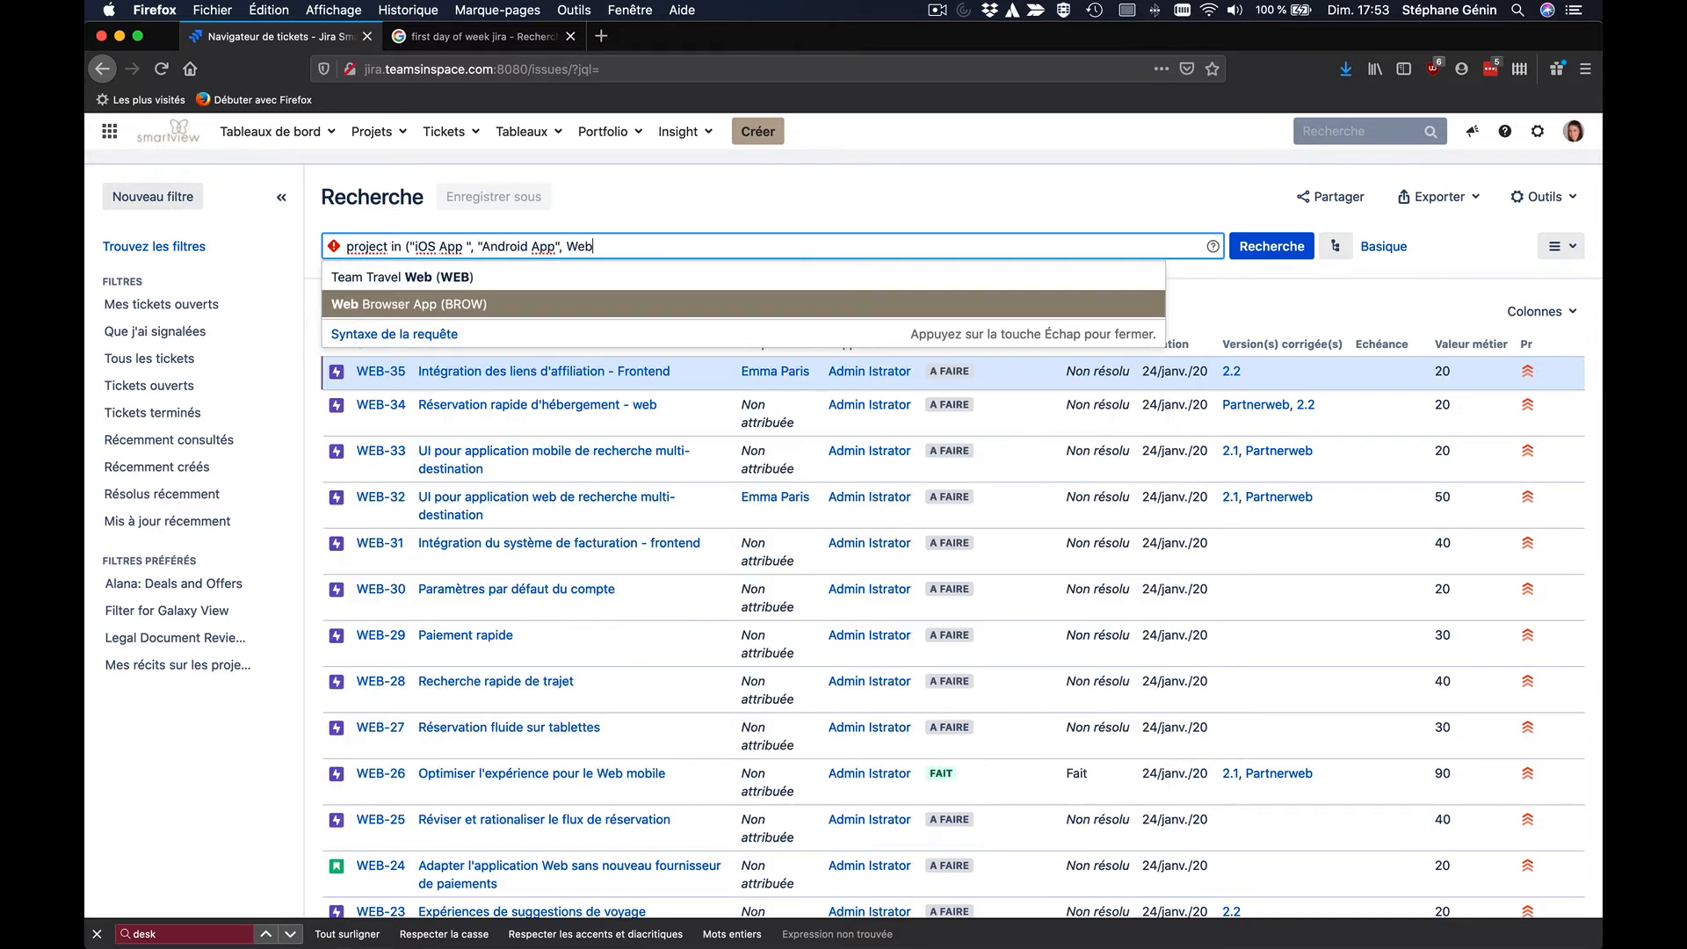
pyautogui.press('Return')
pyautogui.write(')')
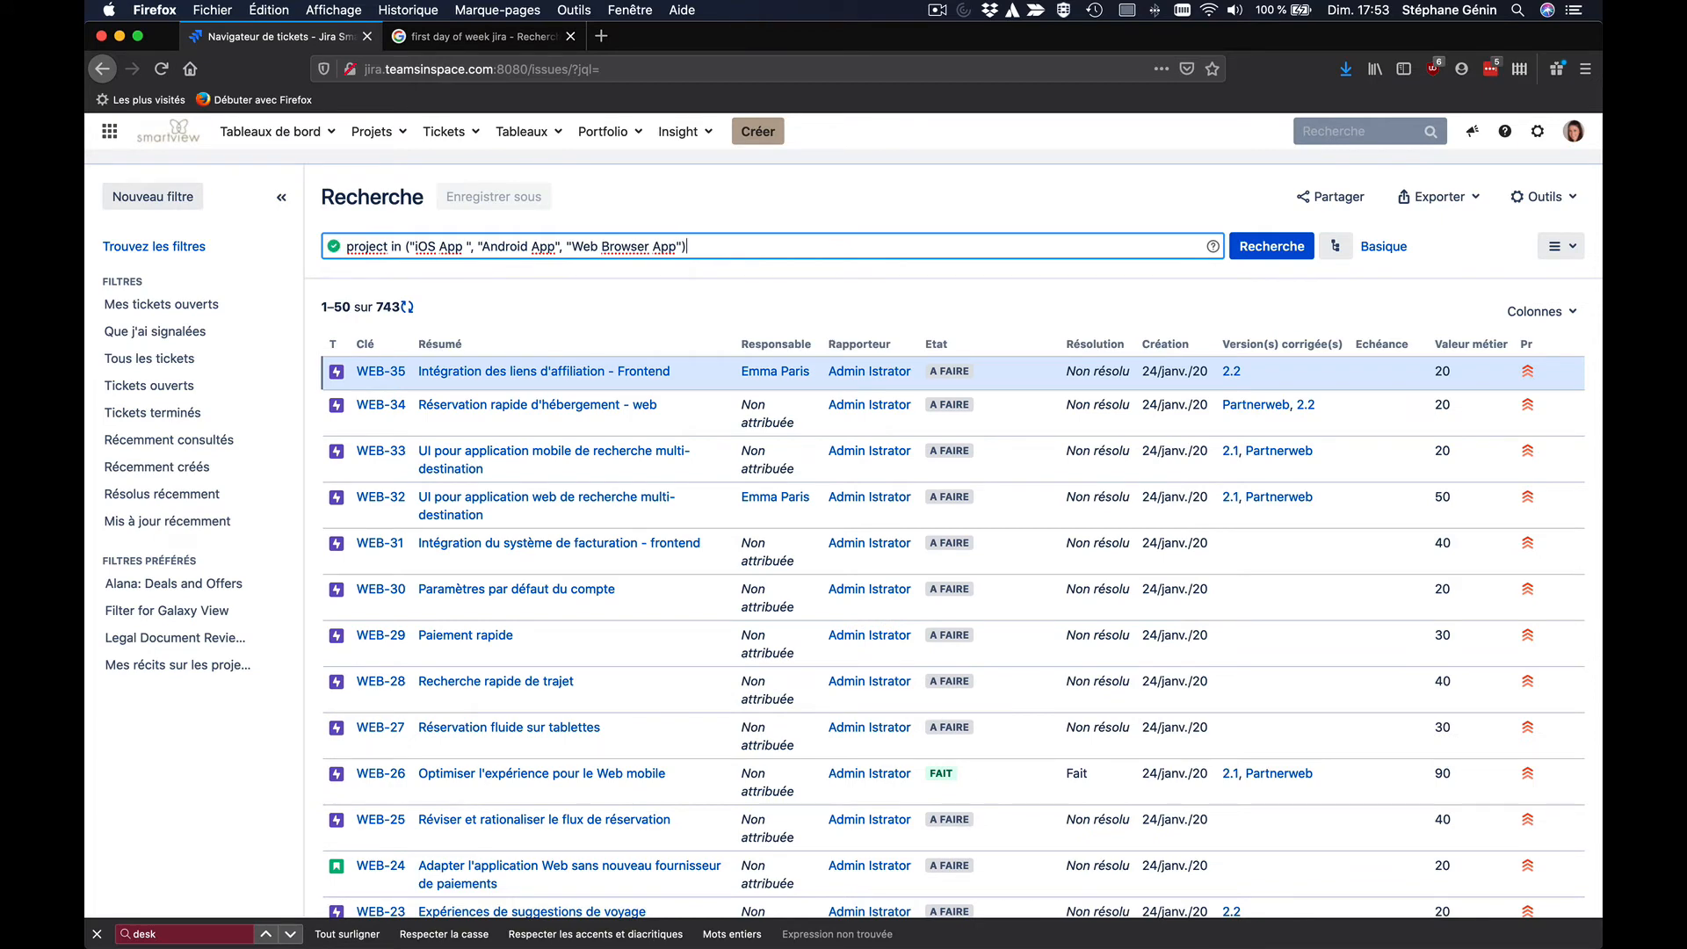
pyautogui.press('Return')
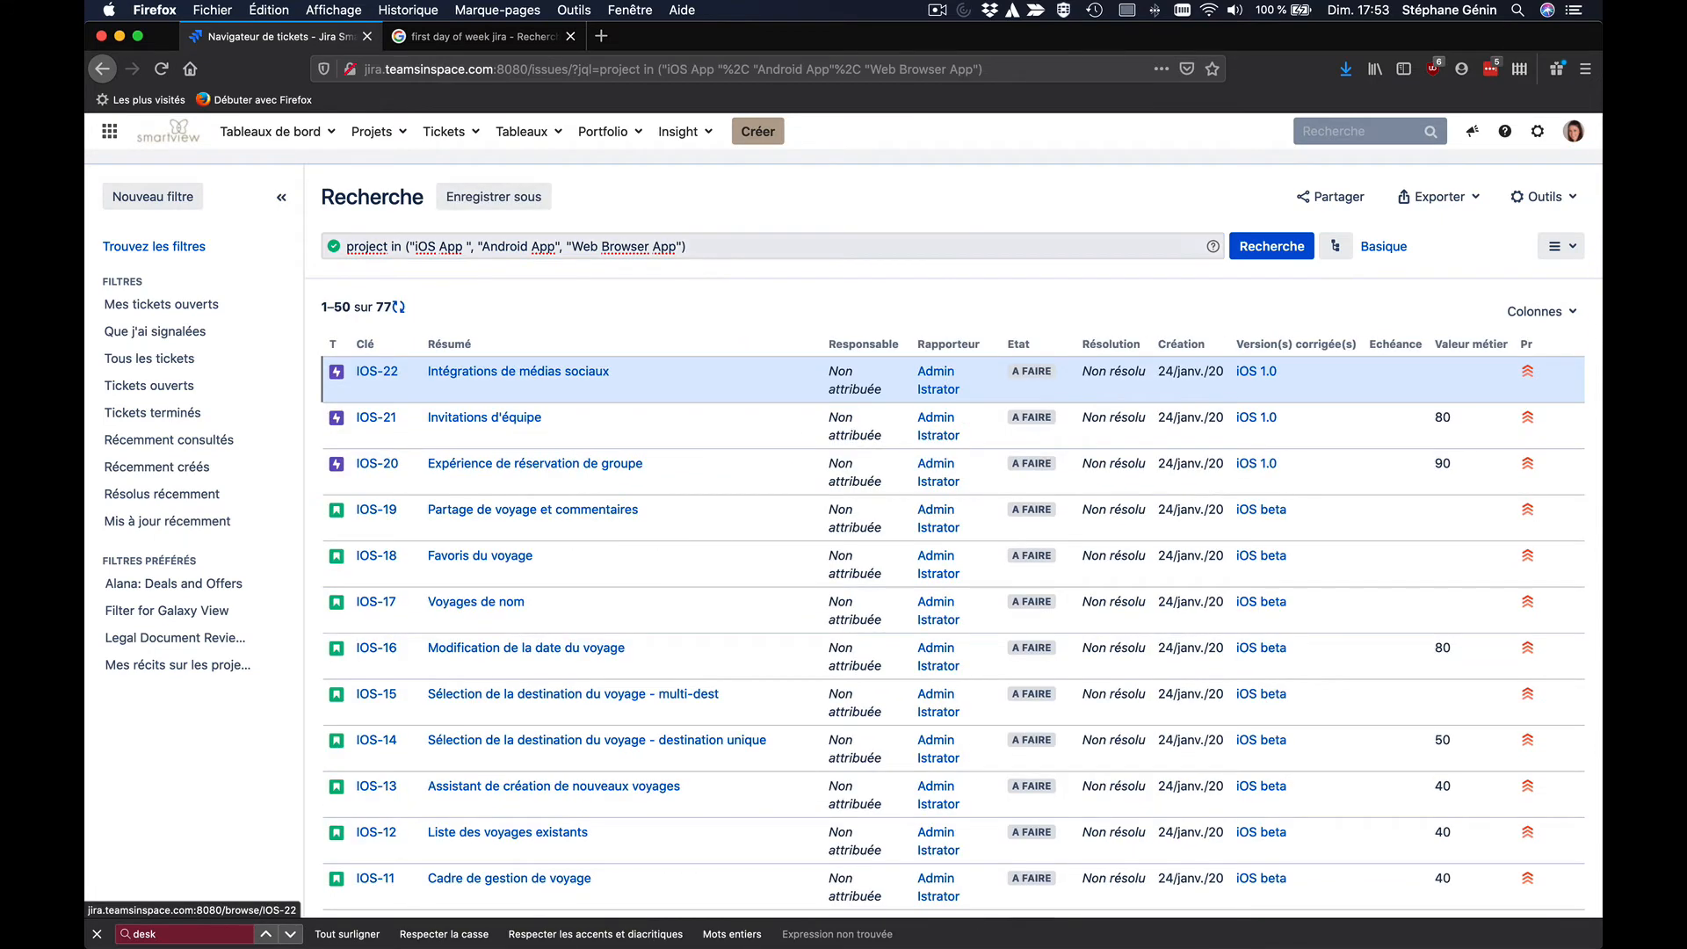
# - Save the current search as a filter named "Demandes des projets stratégiques"
pyautogui.click(500, 195)
pyautogui.write('Demandes des projets stratégiques')
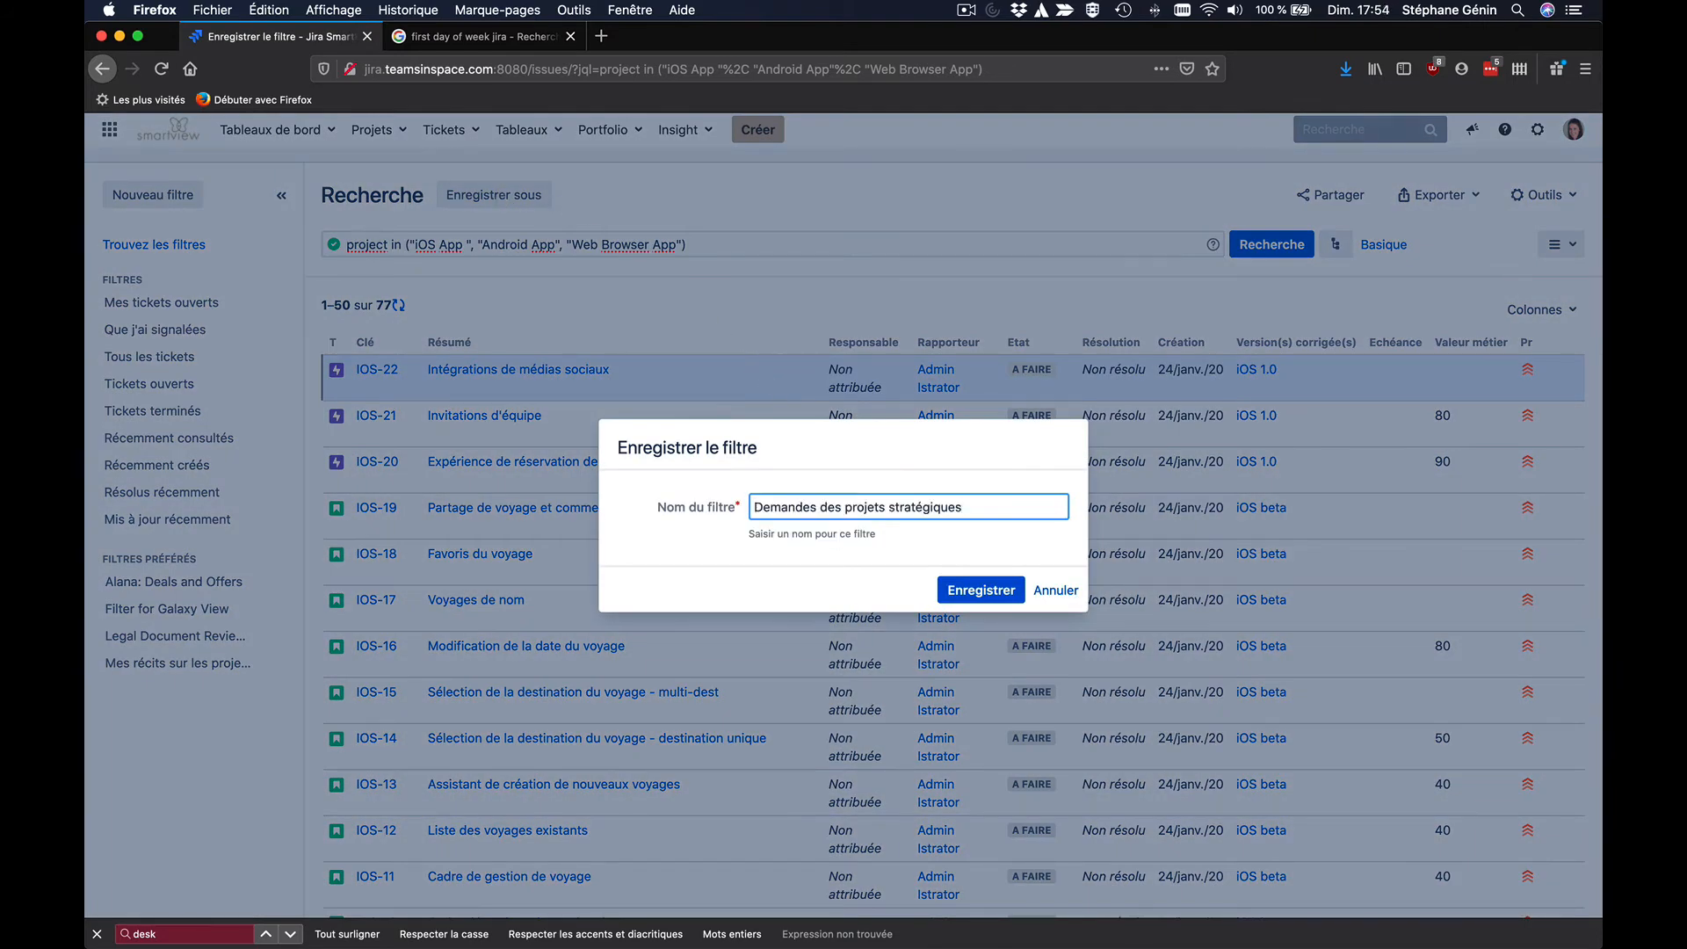
pyautogui.click(966, 589)
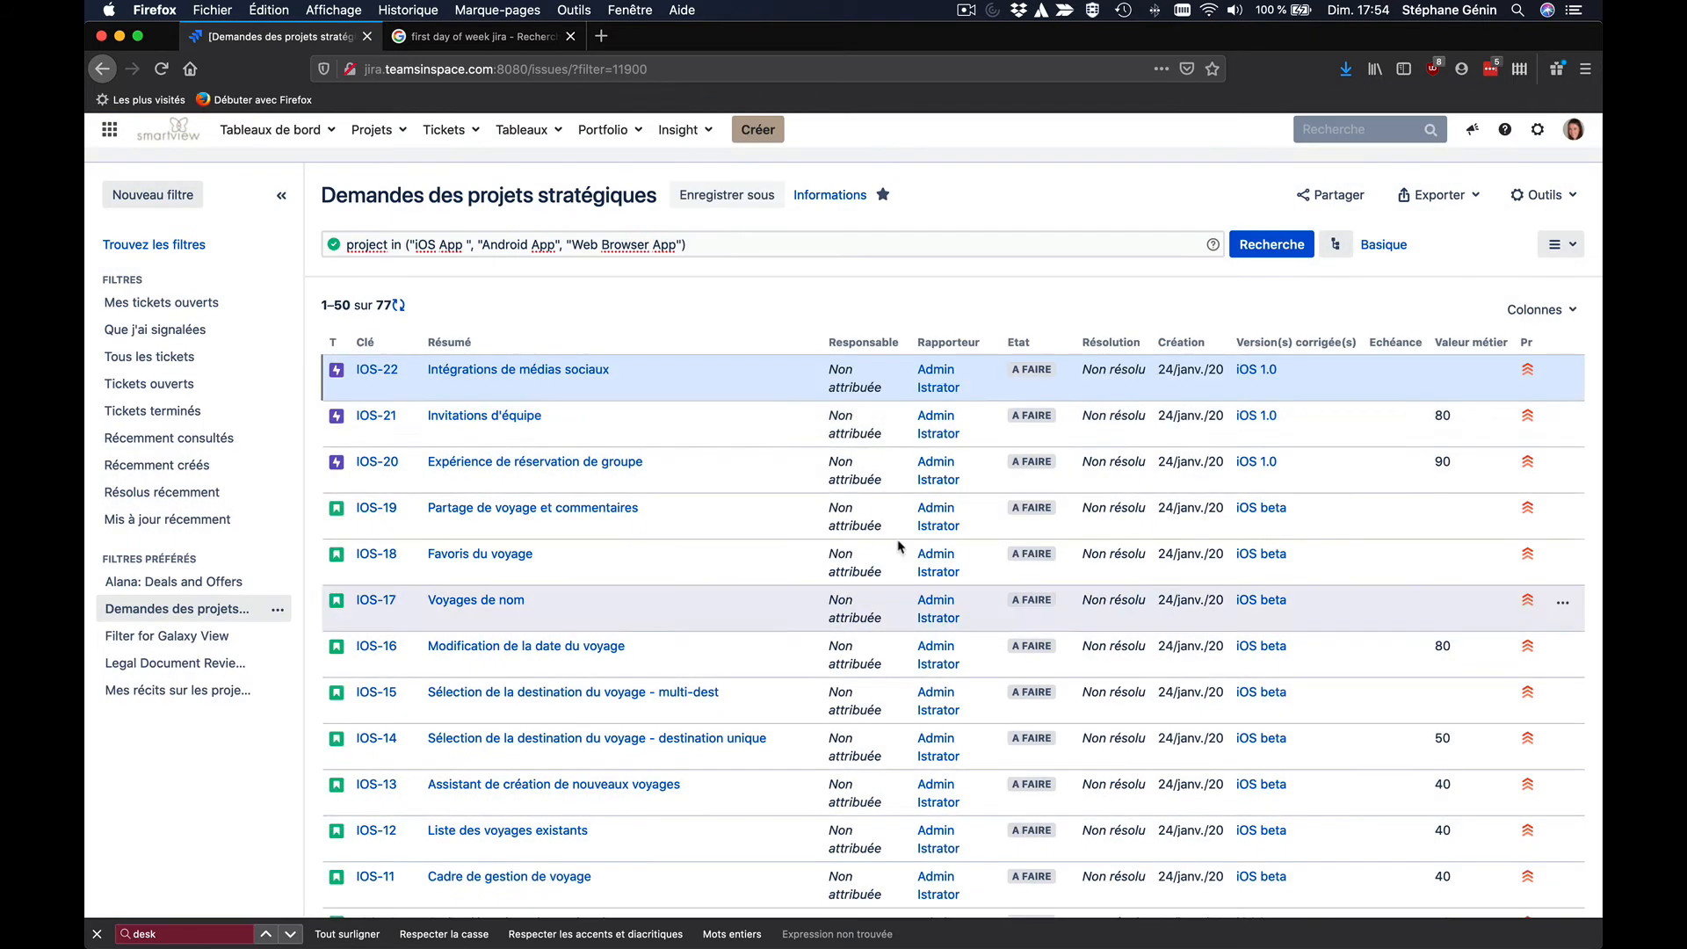
# - Start a new JQL query with the condition status = "To Do" in place of the project list
pyautogui.click(738, 247)
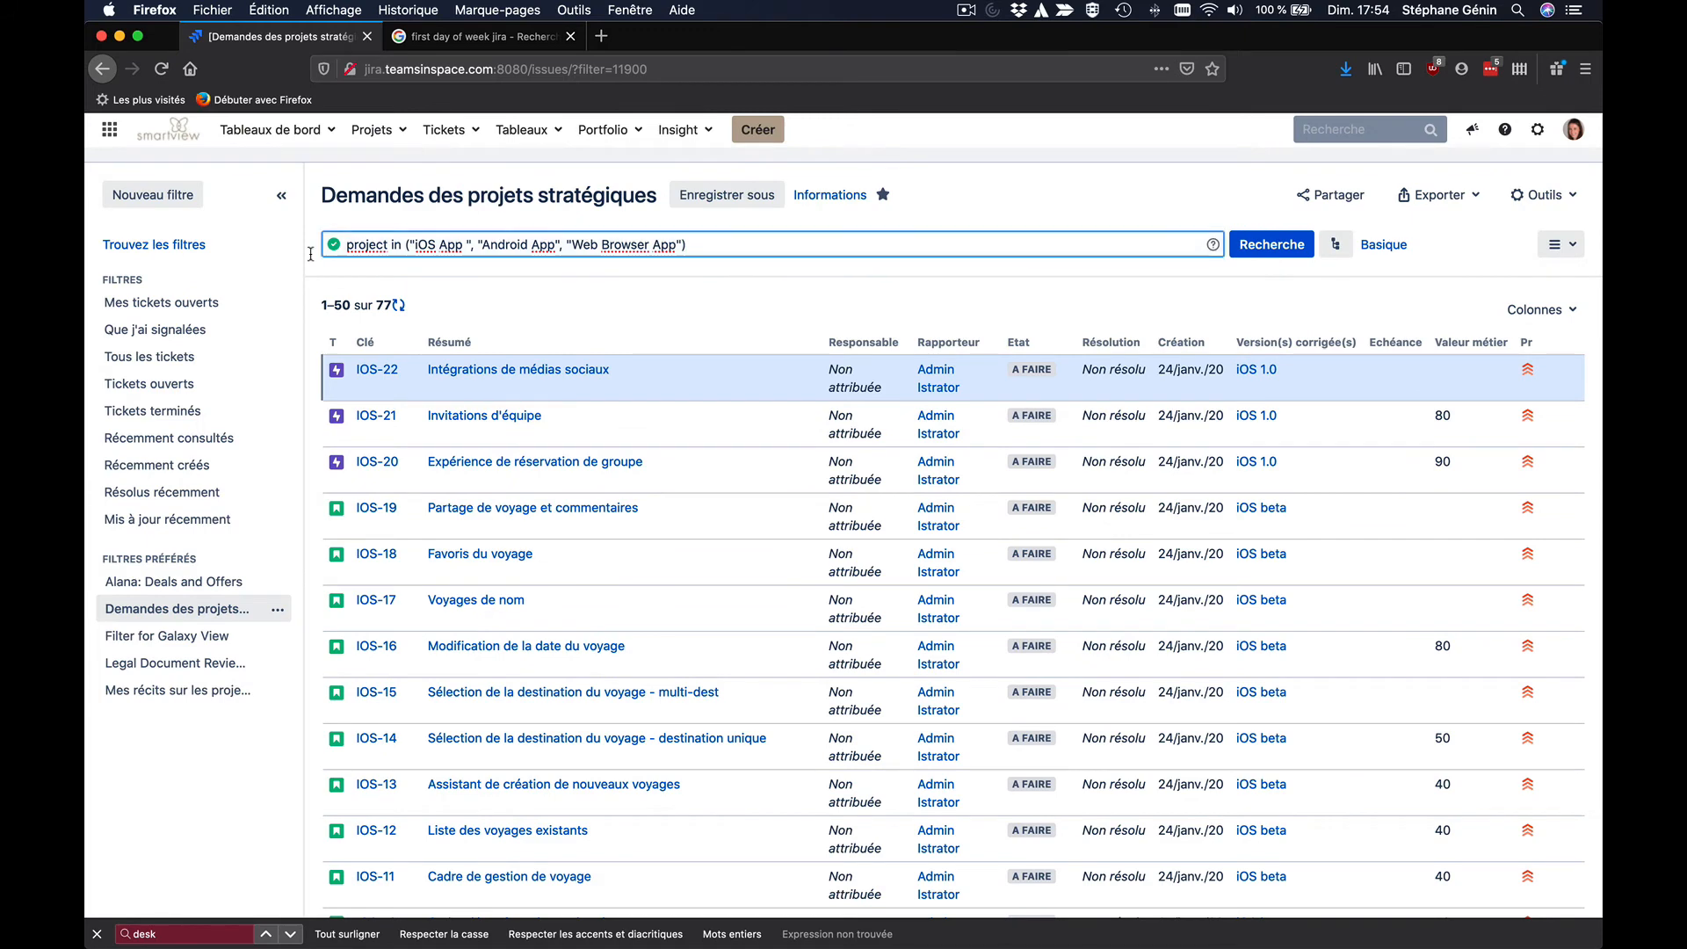
pyautogui.moveTo(697, 246); pyautogui.dragTo(347, 247)
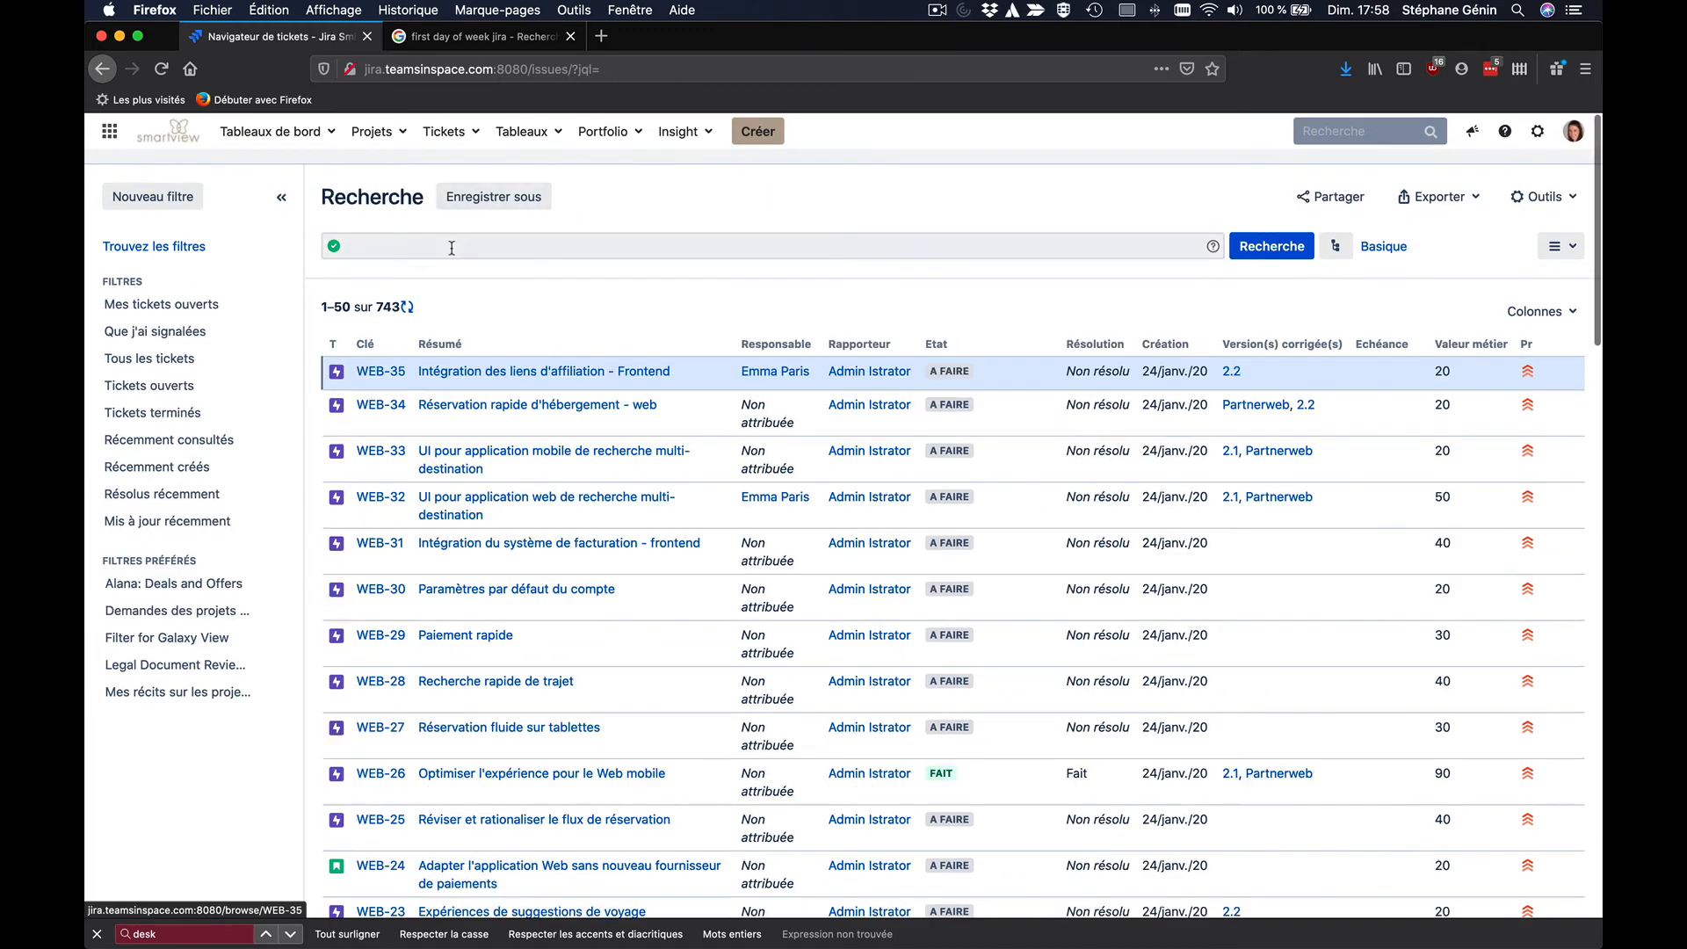
pyautogui.click(451, 248)
pyautogui.write('status')
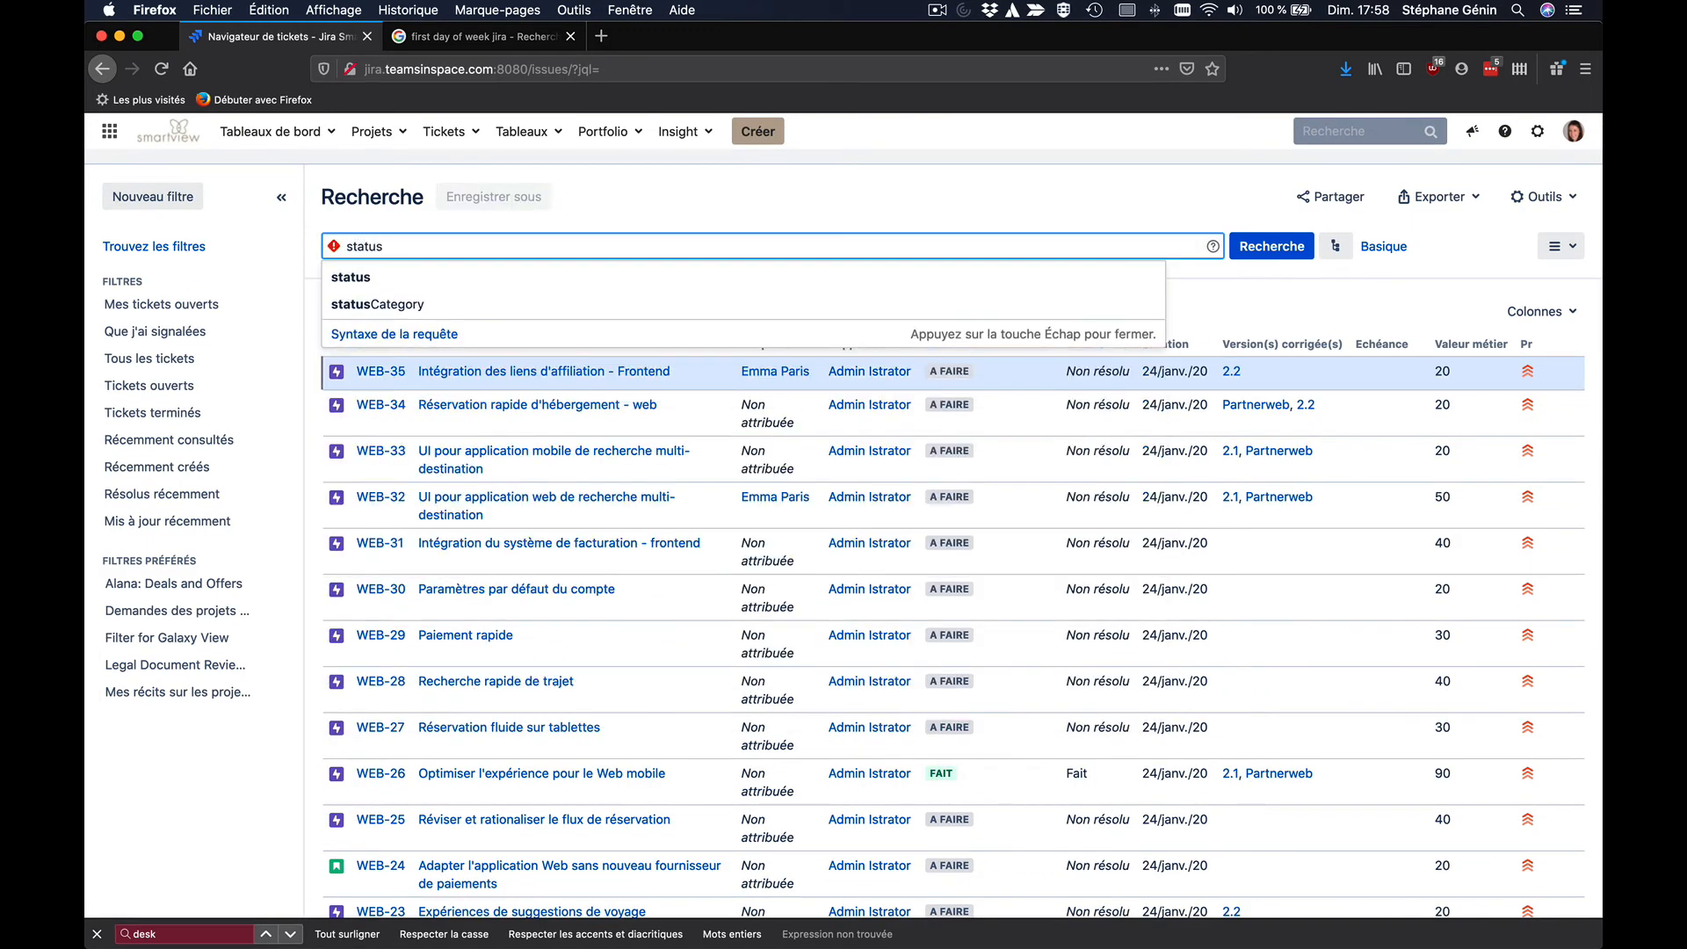
pyautogui.write(' = "To')
pyautogui.press('Return')
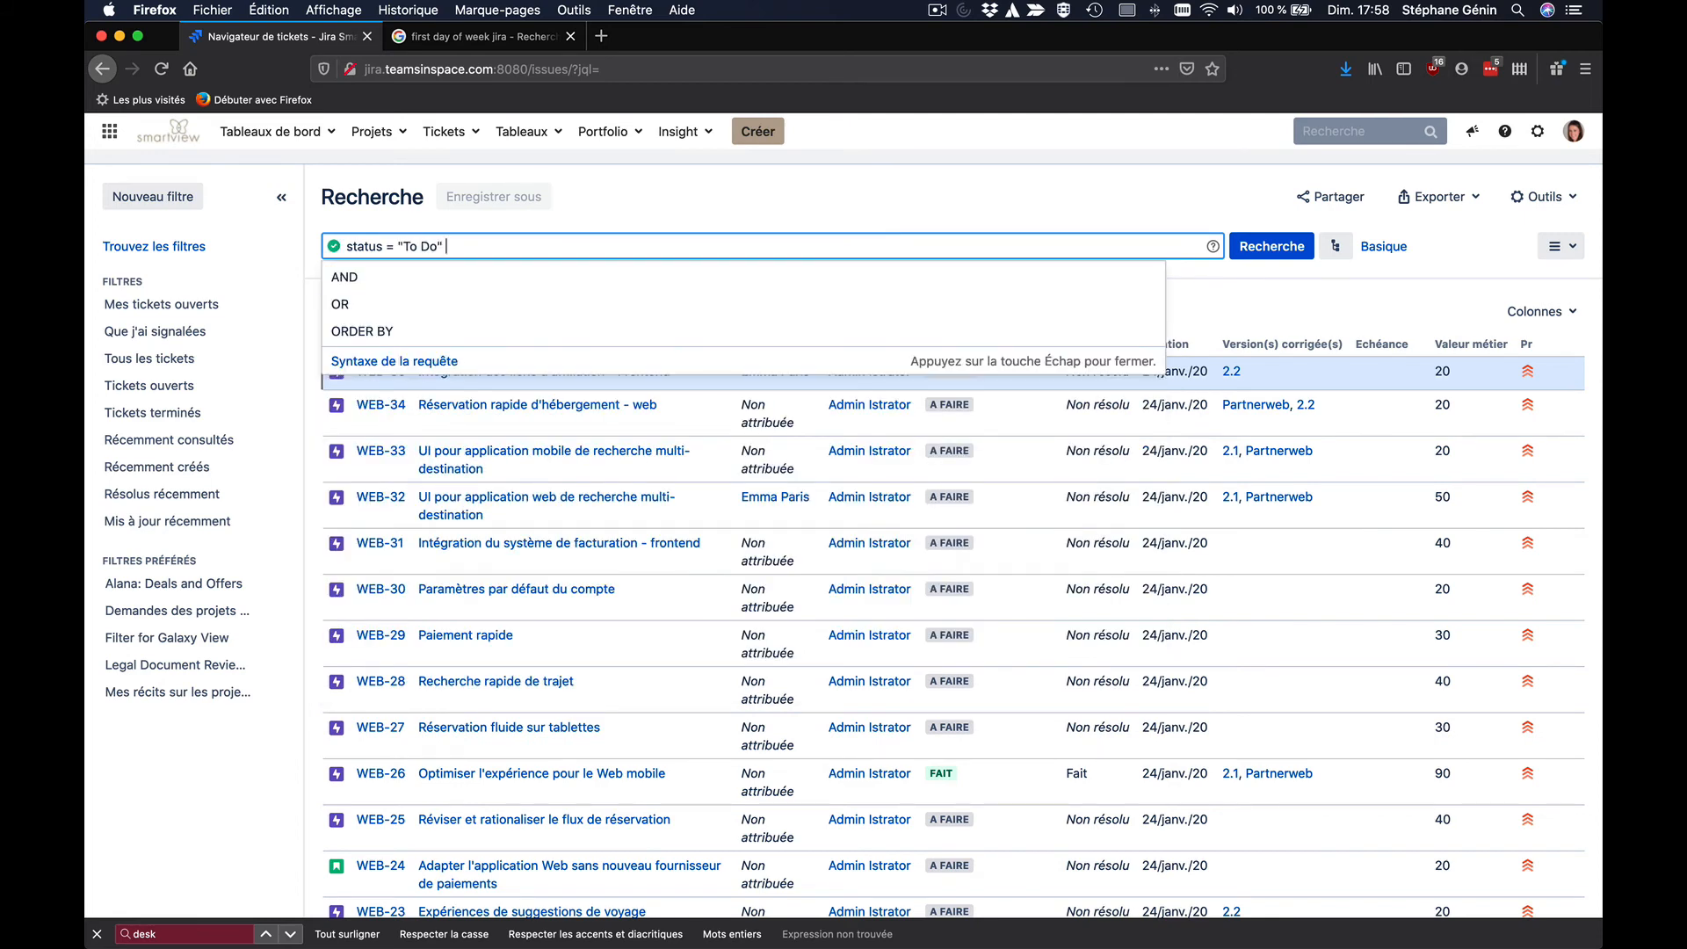
# - Add the condition and filter = "Demandes des projets stratégiques" to the query and run the search
pyautogui.write('and fi')
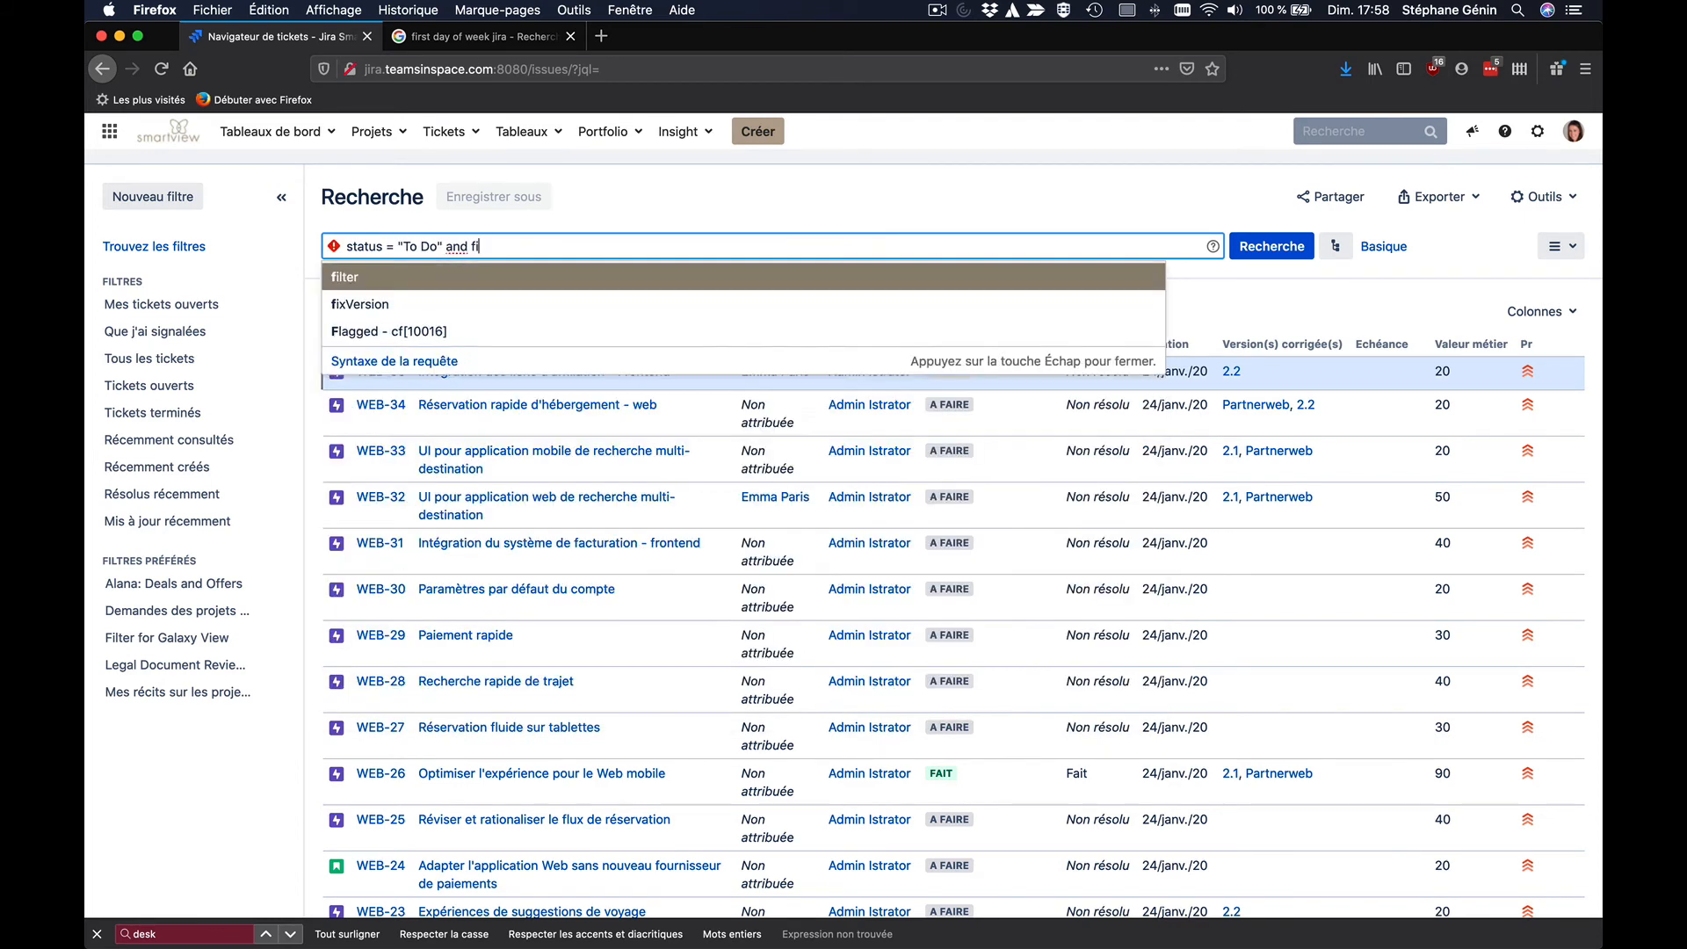
pyautogui.write('lter =')
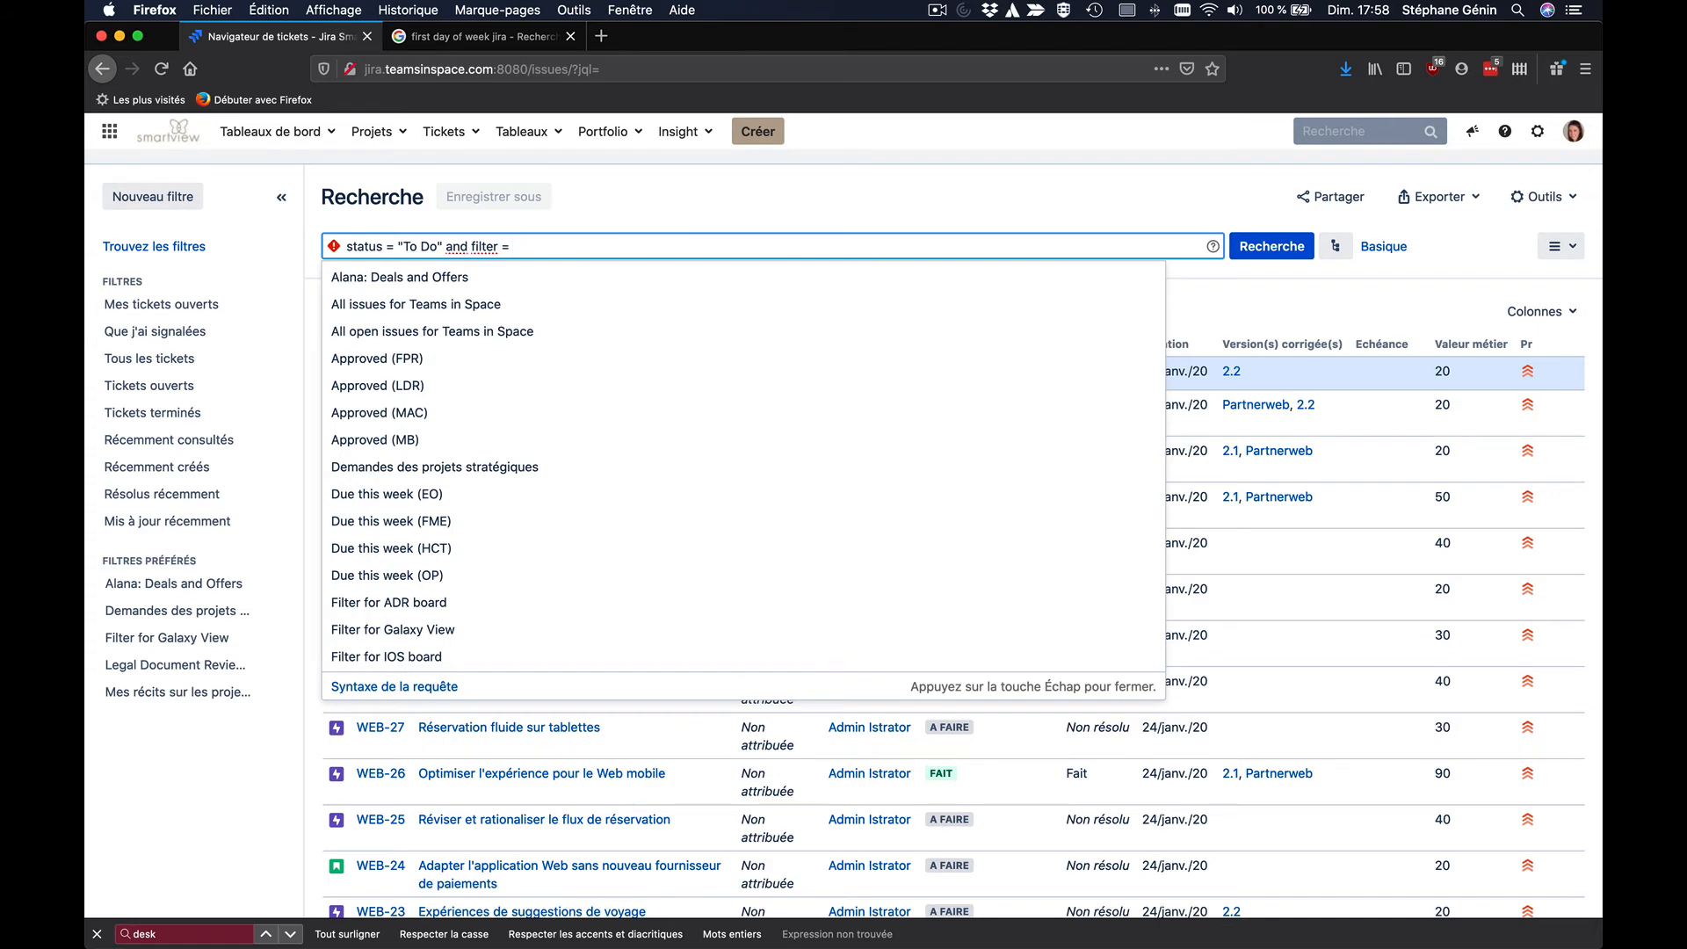
pyautogui.press('Down')
pyautogui.press('Down')
pyautogui.press('Down')
pyautogui.press('Down')
pyautogui.press('Down')
pyautogui.press('Down')
pyautogui.press('Down')
pyautogui.press('Down')
pyautogui.press('Return')
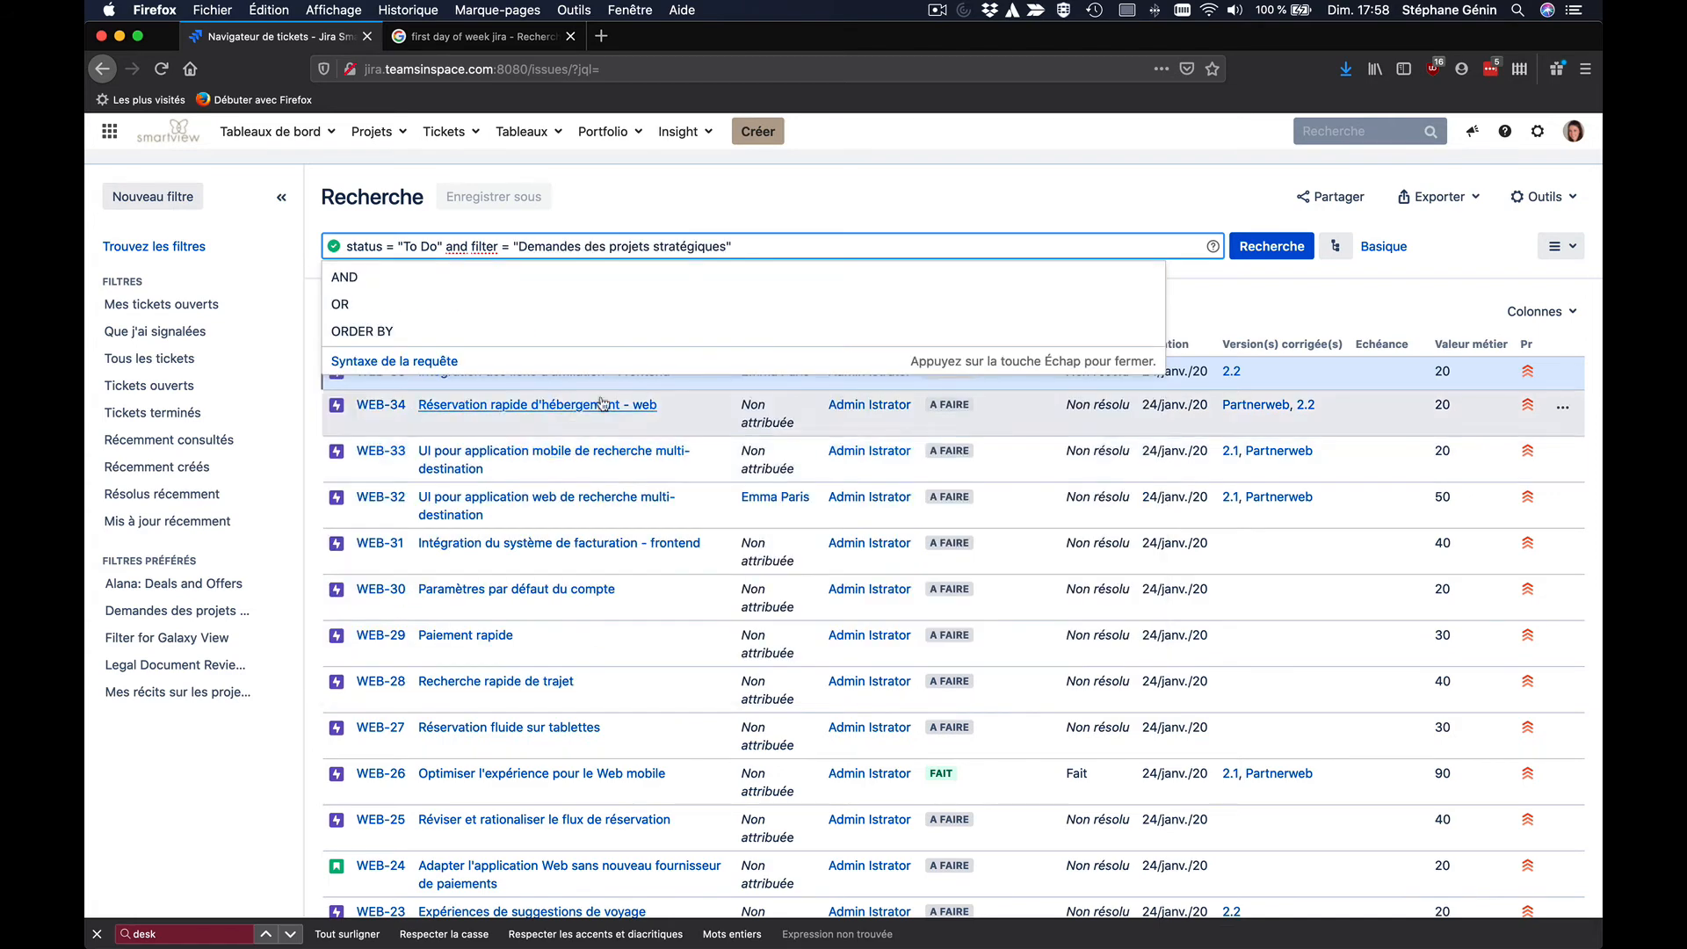
pyautogui.press('Return')
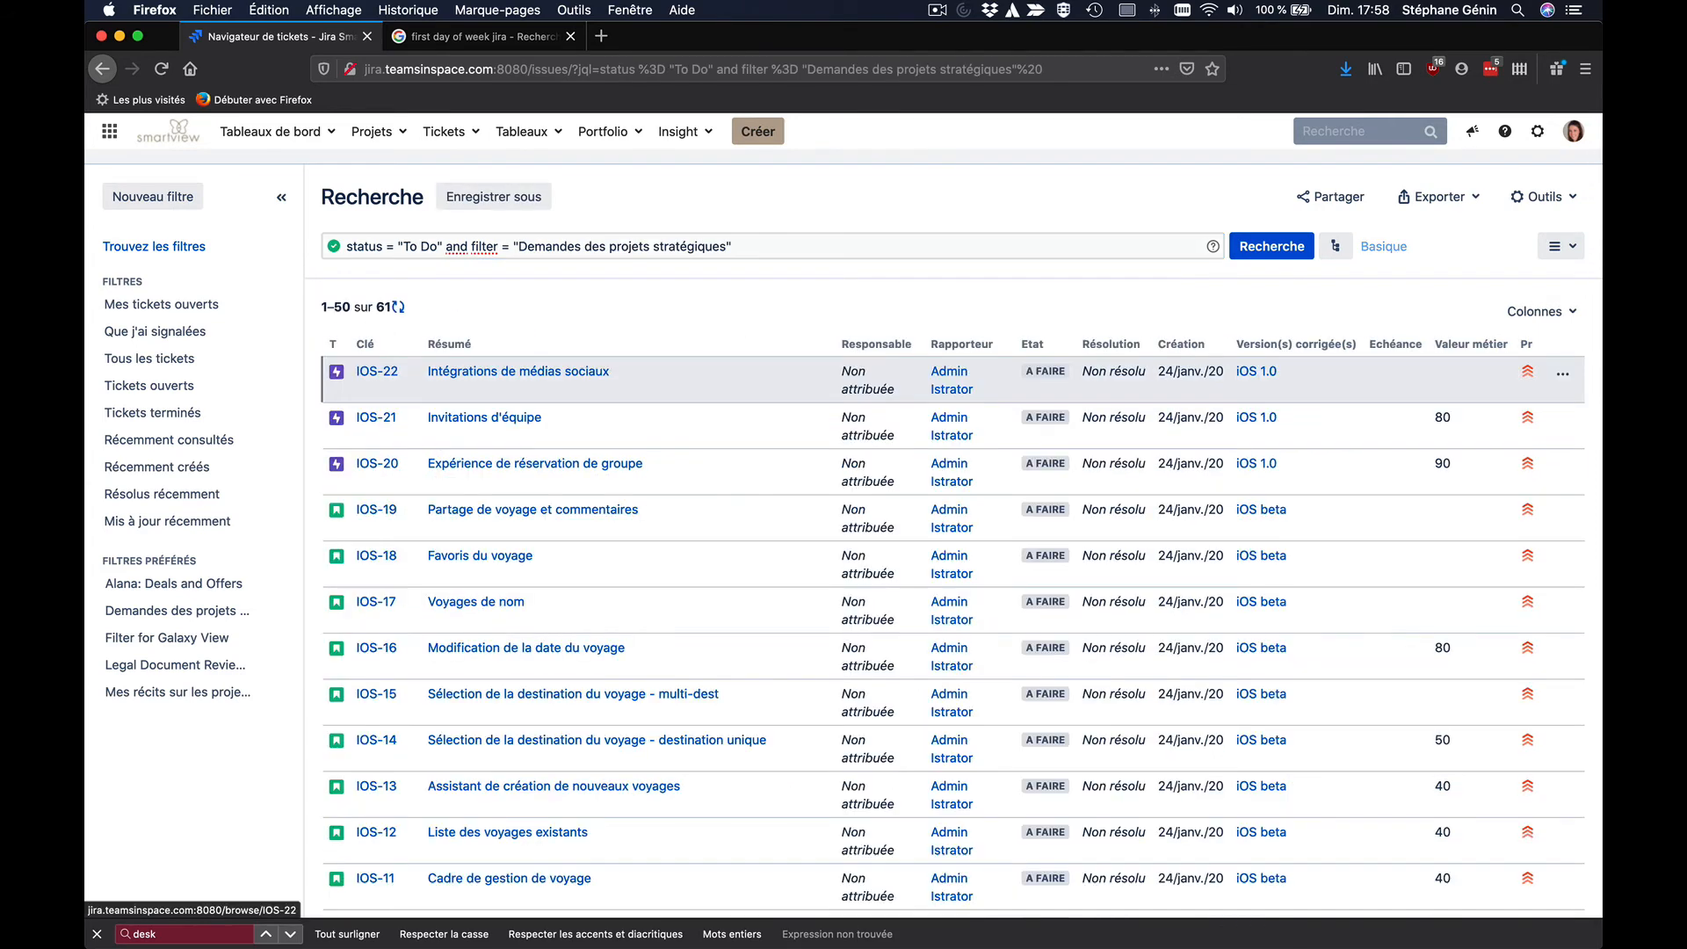